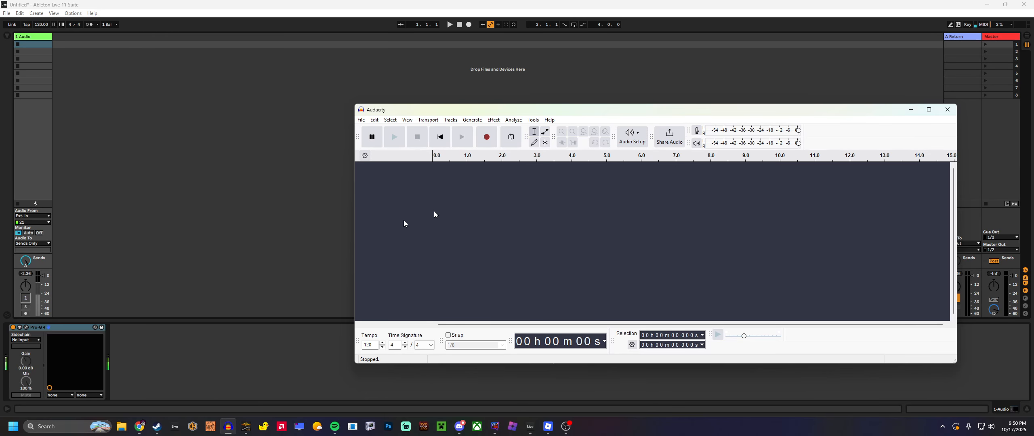
Turn monitoring off on the 1 Audio track, arm it for recording and show the Arrangement view.
click(37, 234)
click(25, 314)
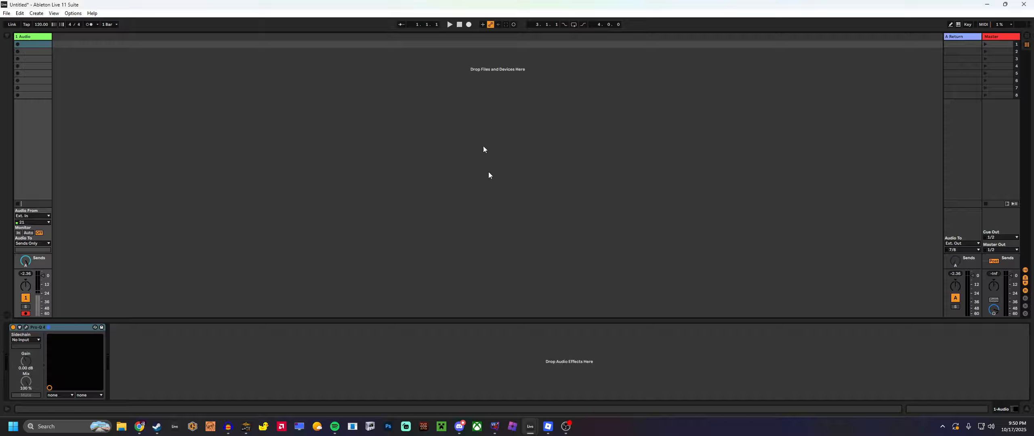
click(1026, 35)
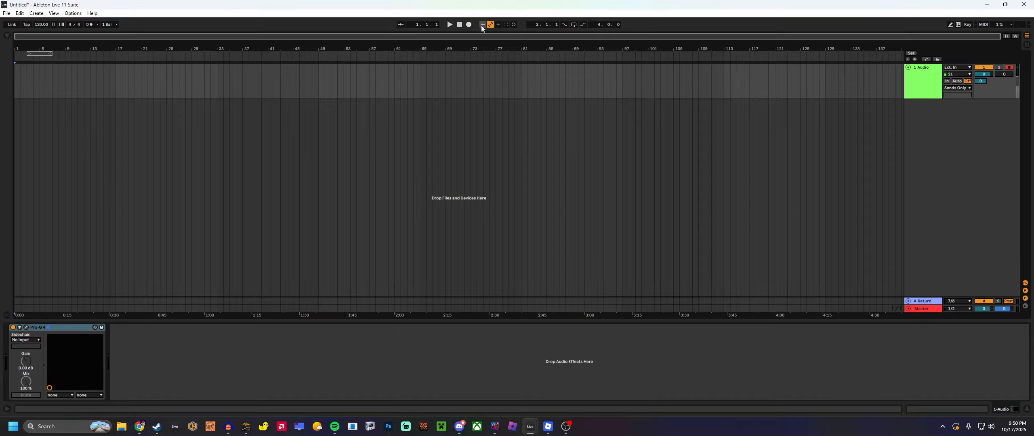
click(469, 24)
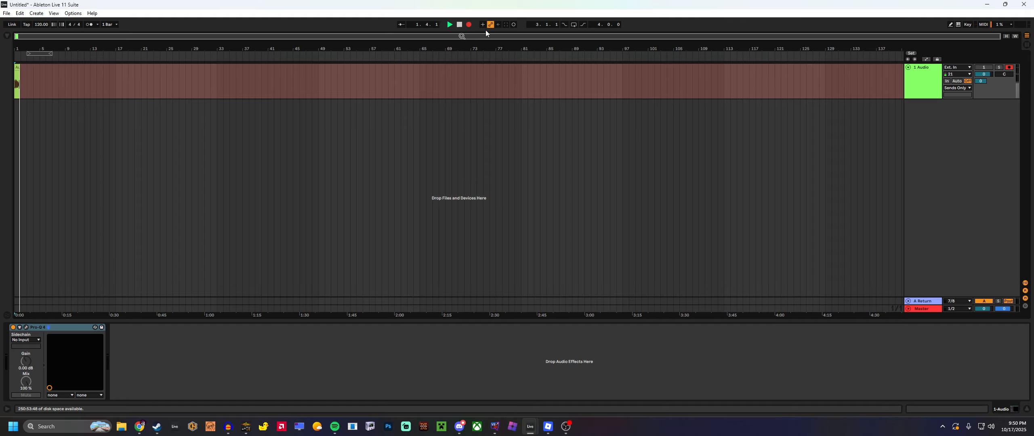
click(461, 27)
key(ctrl+z)
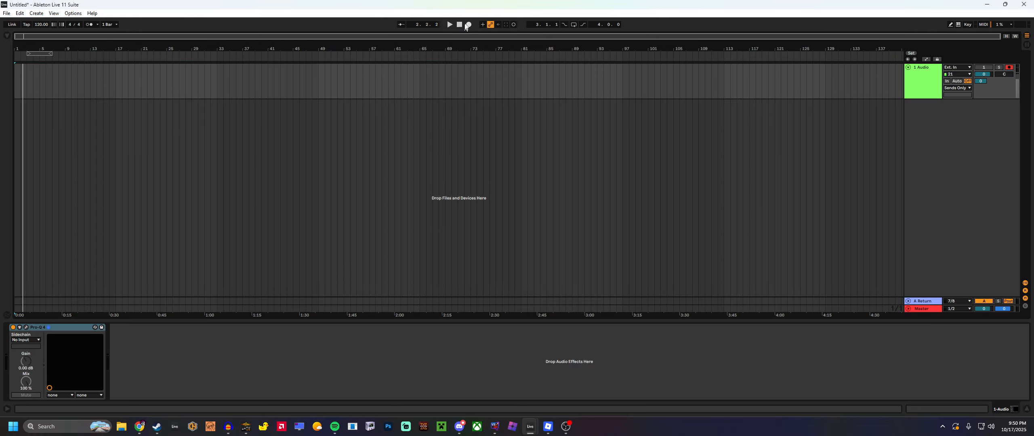
click(459, 26)
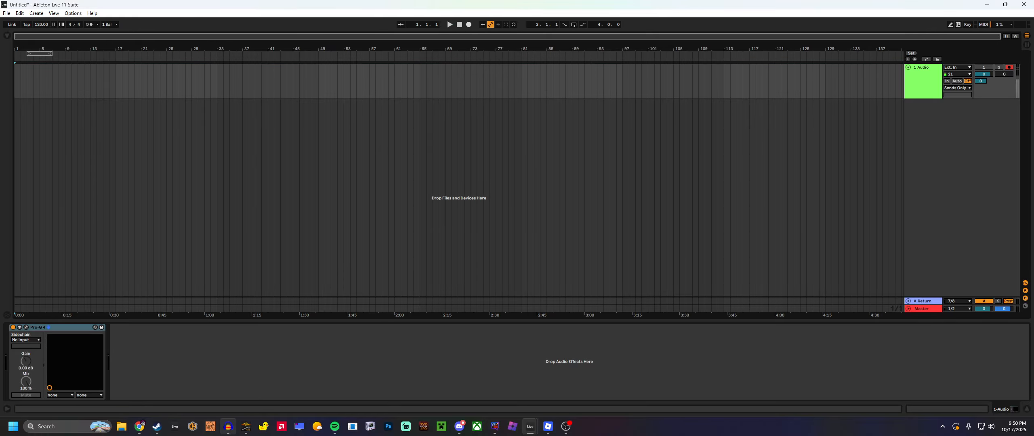
Switch to Audacity and record a microphone test there and in Ableton Live at the same time, then stop both recordings.
click(228, 426)
drag(642, 120, 594, 113)
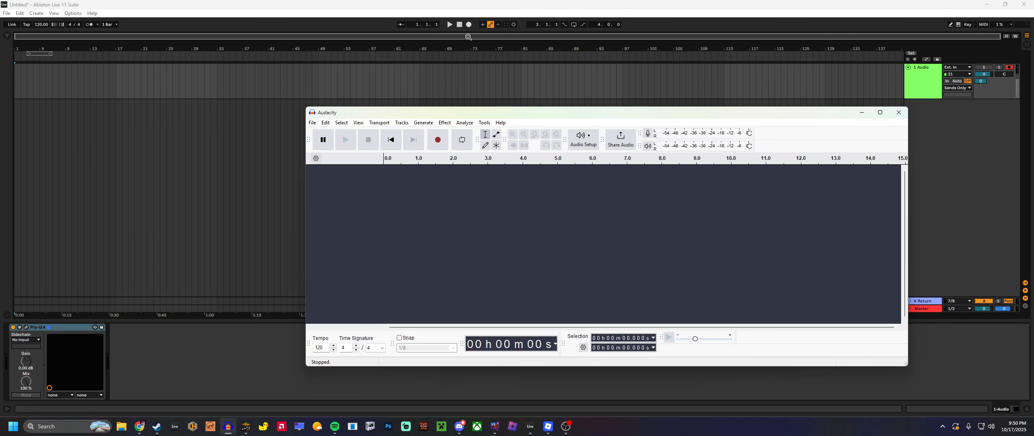
click(445, 141)
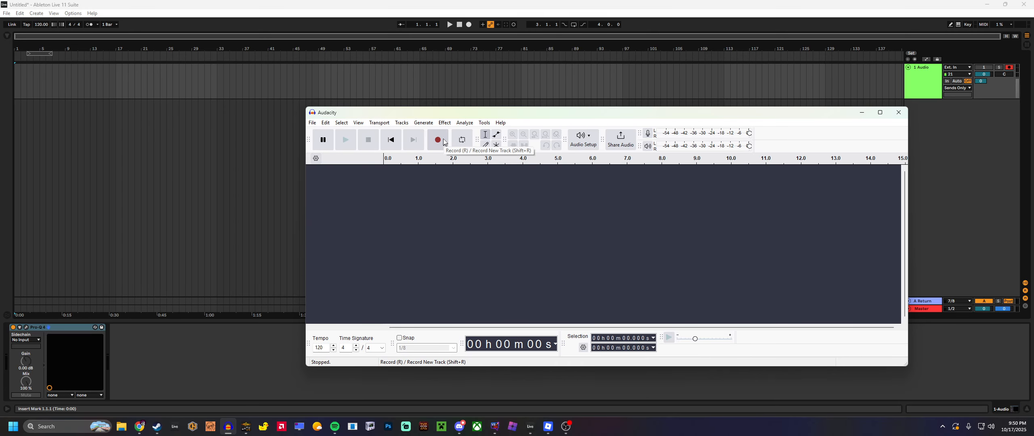
click(469, 24)
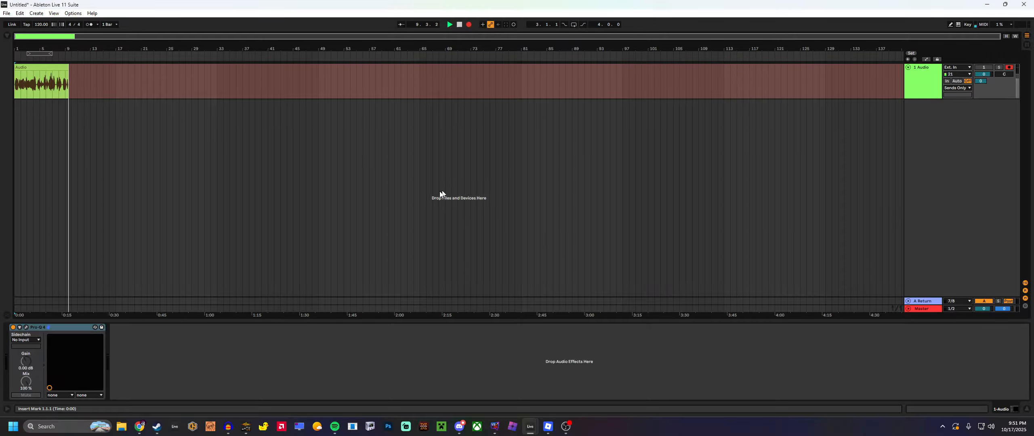
click(459, 25)
click(227, 427)
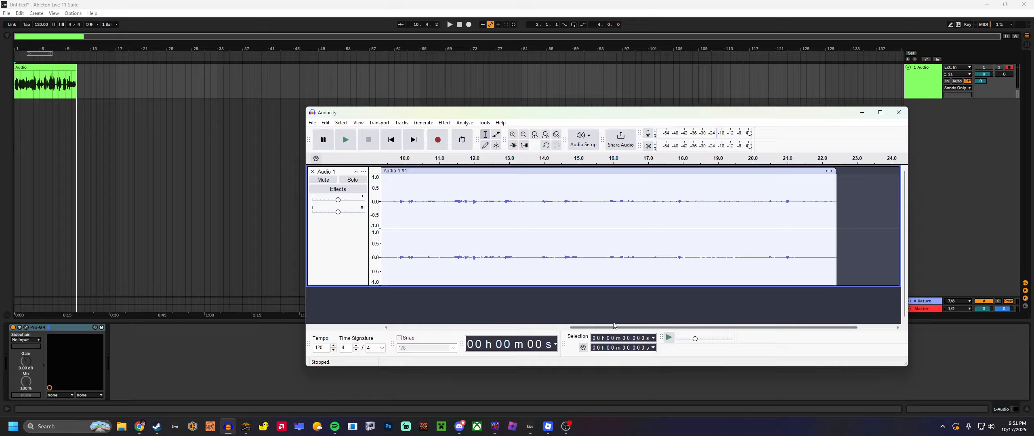
scroll(506, 310, left, 5)
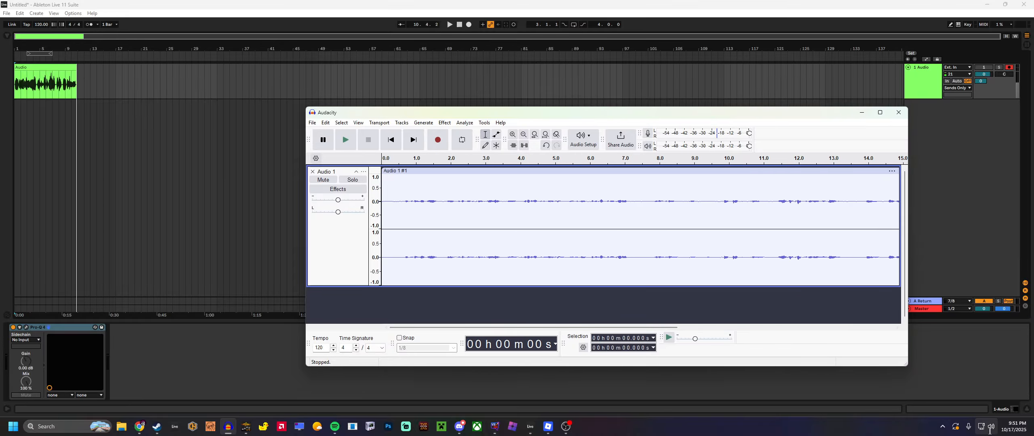
Open the Windows sound settings and look through the list of recording devices.
click(972, 403)
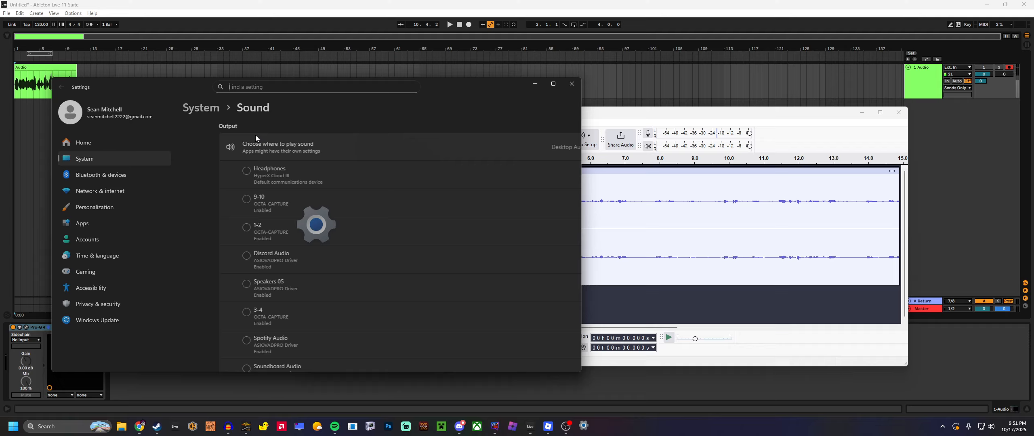
click(256, 141)
scroll(260, 237, down, 5)
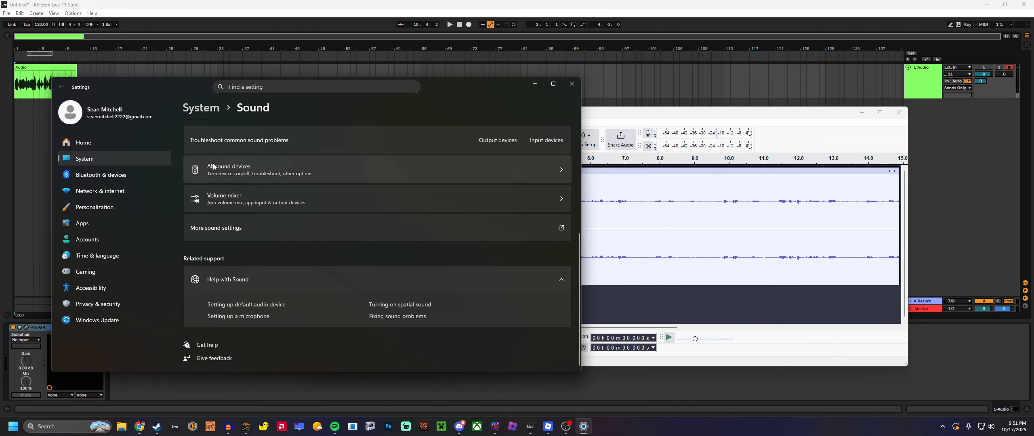
click(51, 31)
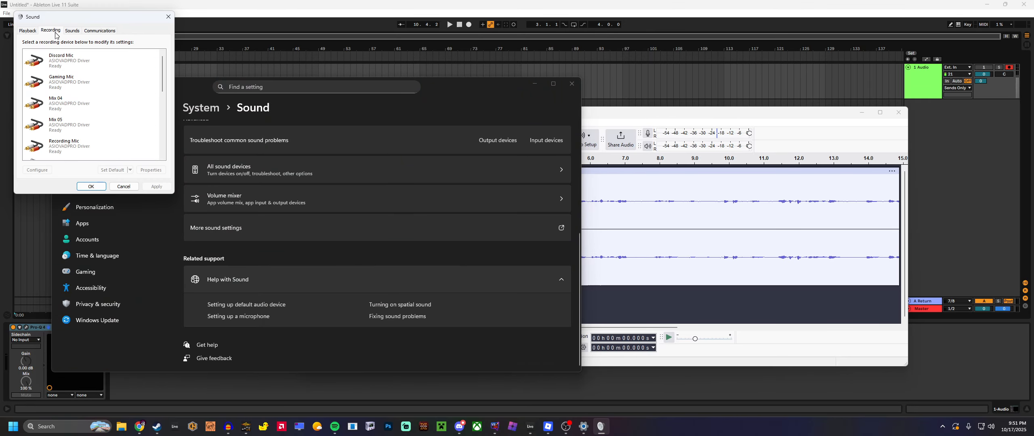
scroll(92, 94, down, 1)
scroll(92, 94, down, 2)
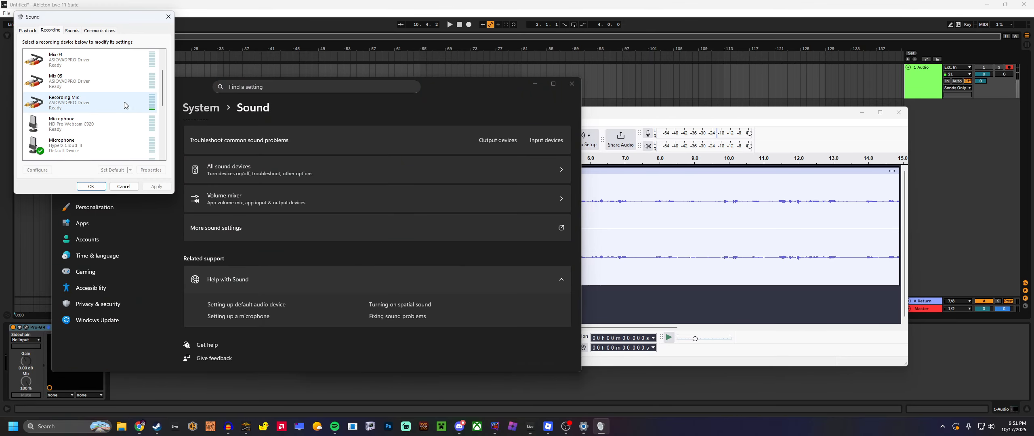
Check the input level of the HyperX Cloud III microphone and close the sound settings.
click(92, 130)
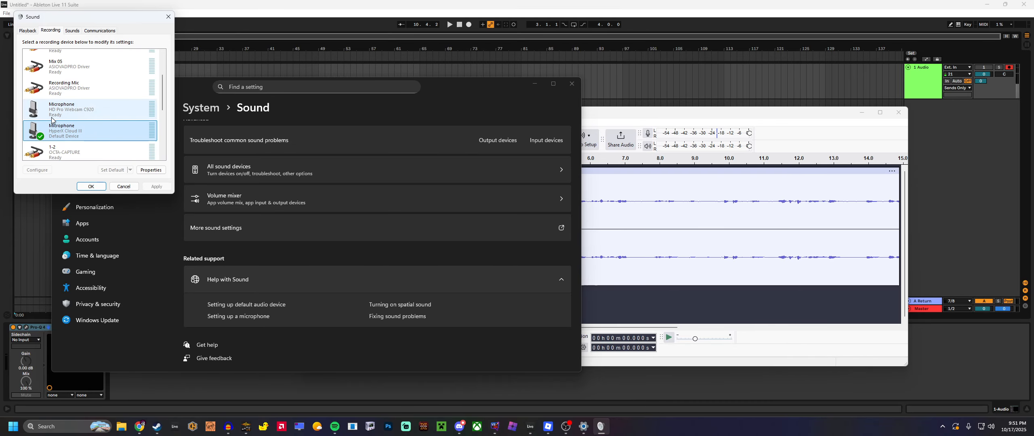
click(60, 134)
double_click(60, 134)
click(75, 61)
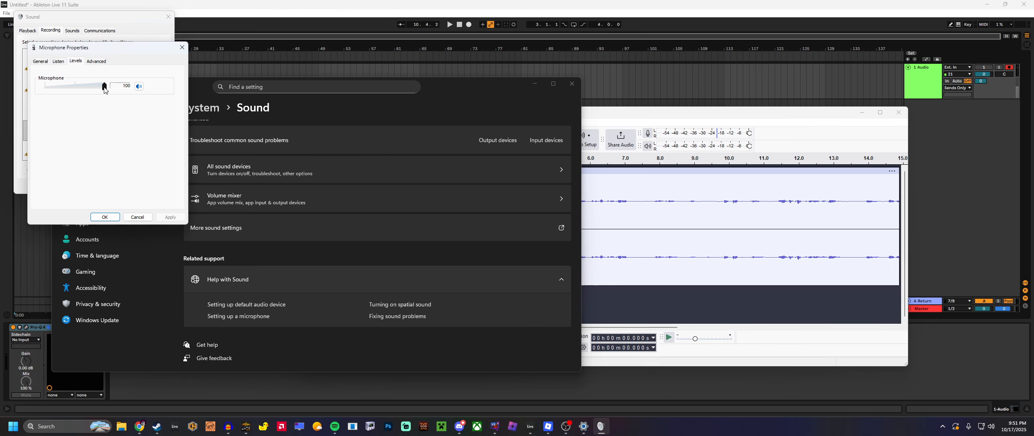
click(106, 217)
click(91, 187)
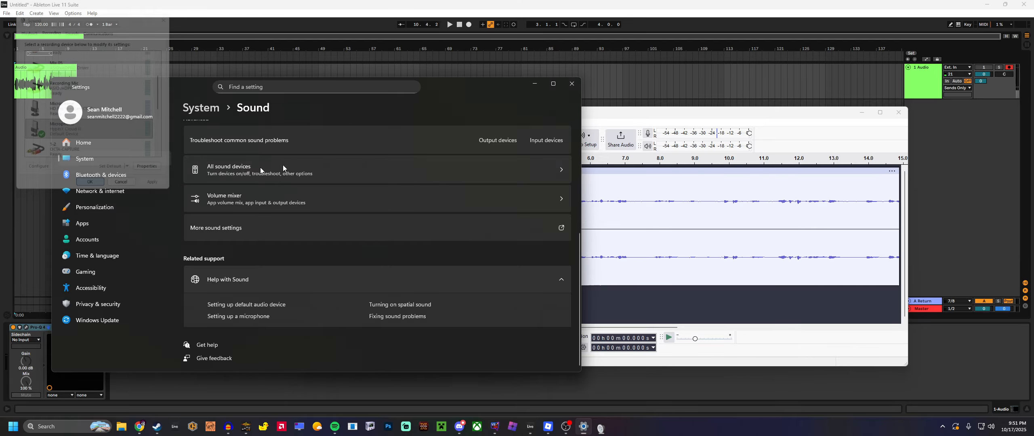
click(571, 84)
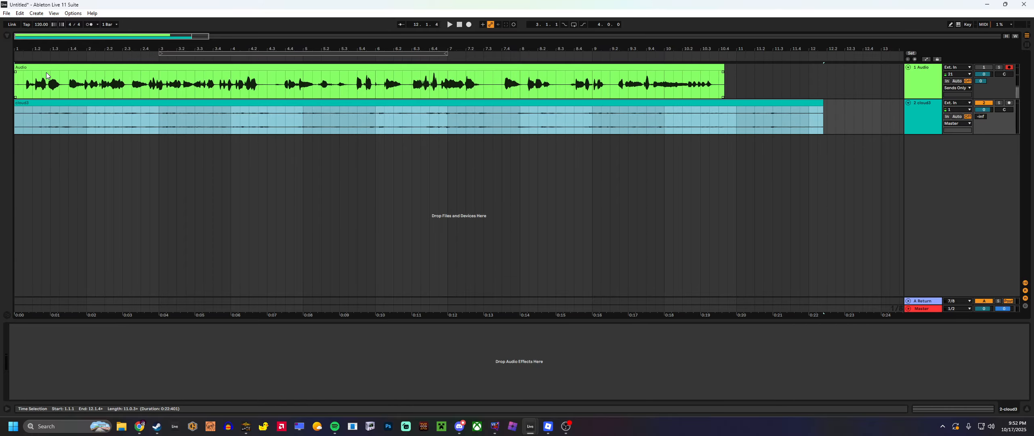
Raise the gain of the cloud3 clip to 24.0 dB.
scroll(47, 74, up, 5)
drag(167, 317, 339, 315)
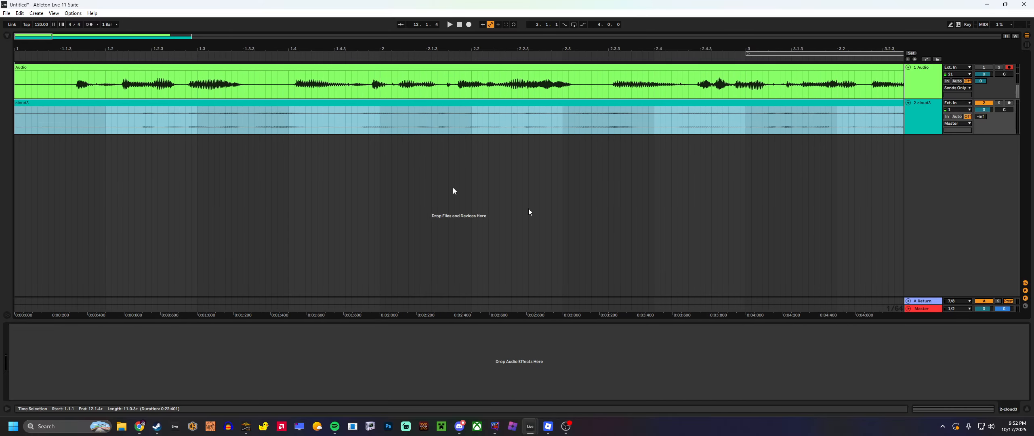
double_click(287, 105)
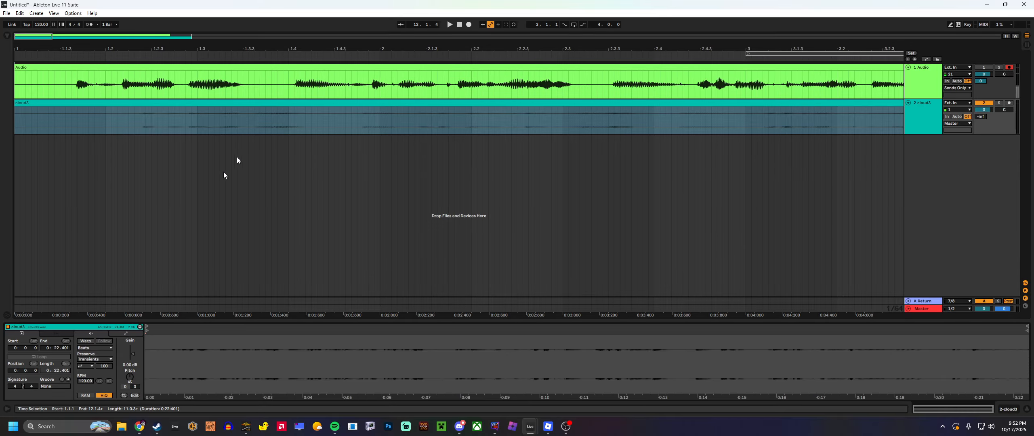
drag(132, 353, 132, 345)
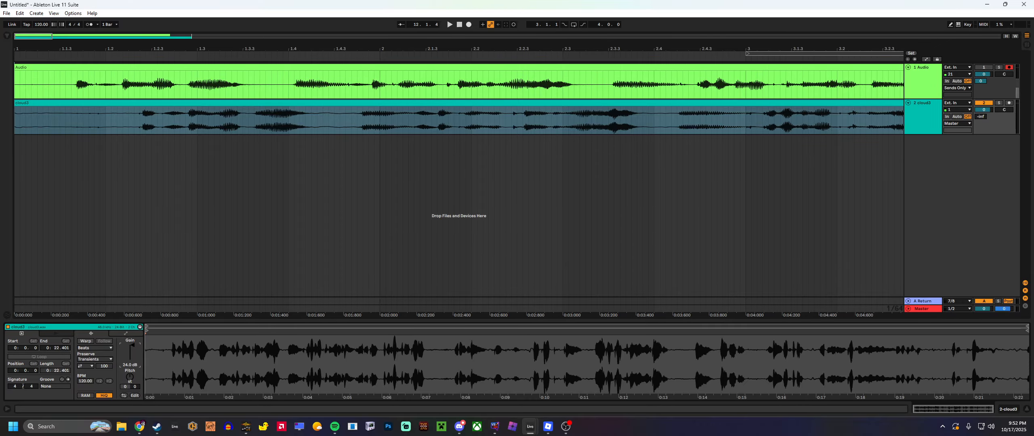
Trim the silence at the start of the cloud3 clip and move it roughly in line with the Audio clip's first word.
click(150, 141)
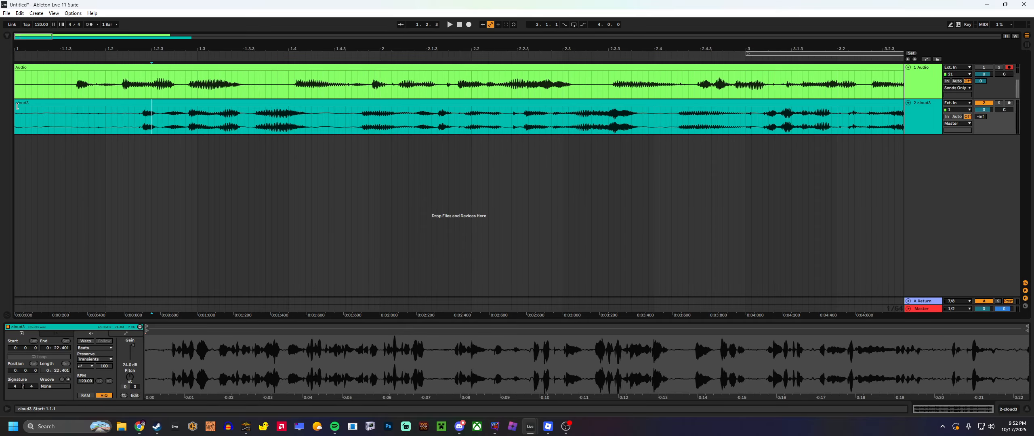
drag(15, 108, 123, 106)
click(121, 108)
click(121, 105)
scroll(76, 84, up, 10)
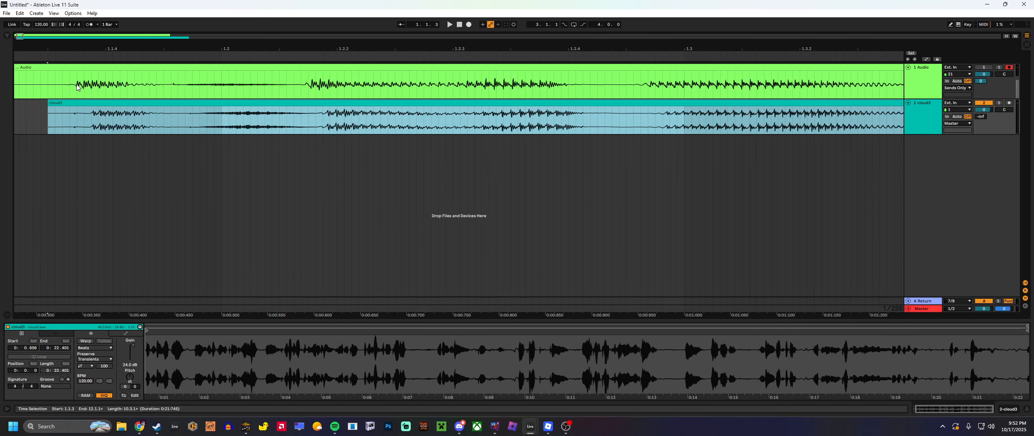
Shift the cloud3 clip earlier so its waveform lines up closely with the Audio clip's waveform.
drag(238, 315, 731, 319)
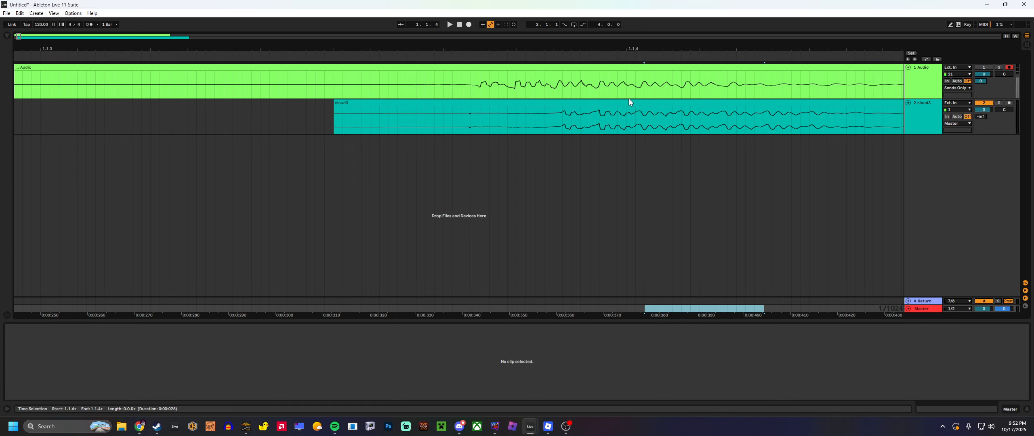
drag(628, 102, 456, 100)
scroll(523, 104, up, 6)
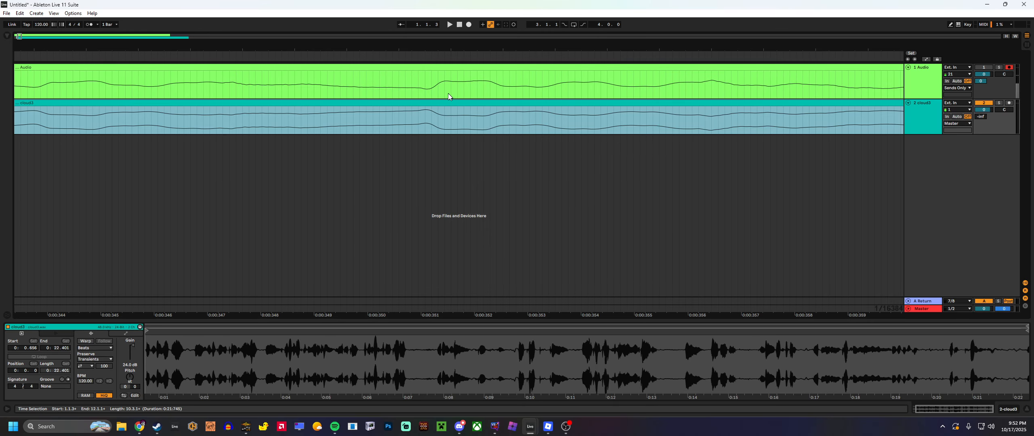
scroll(448, 97, up, 2)
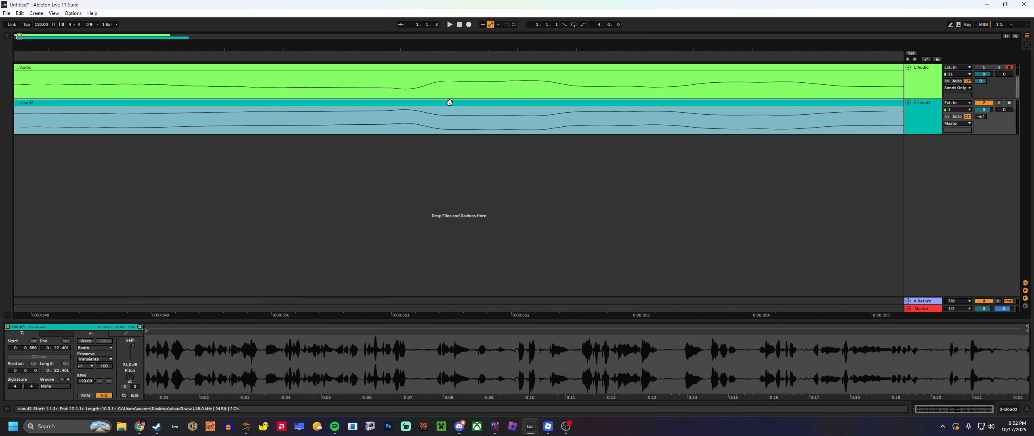
Trim the Audio and cloud3 clips to matching start and end points, placing them from the arrangement's start to 10.3.1.
scroll(449, 102, down, 15)
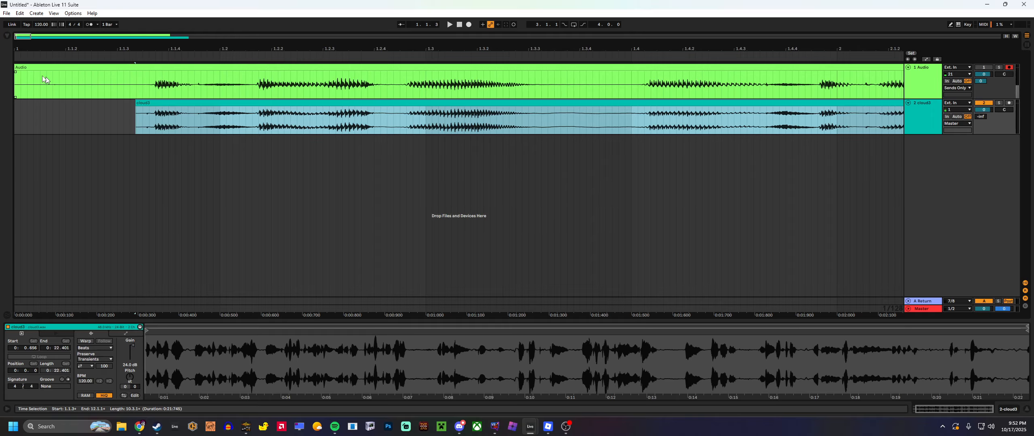
drag(15, 80, 150, 104)
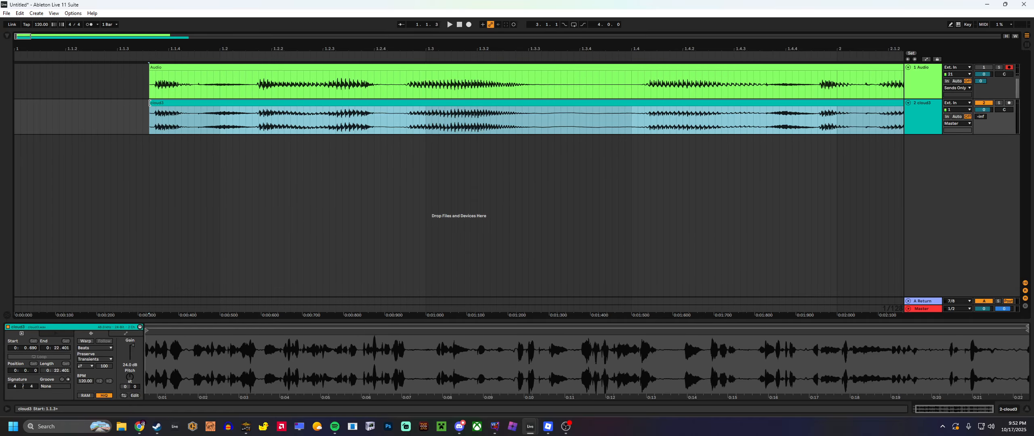
shift+click(242, 68)
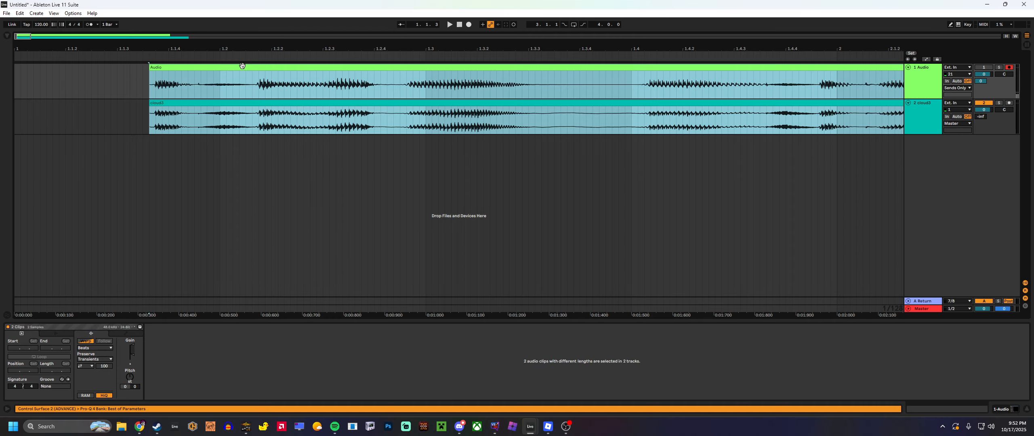
drag(243, 68, 99, 77)
scroll(145, 143, down, 5)
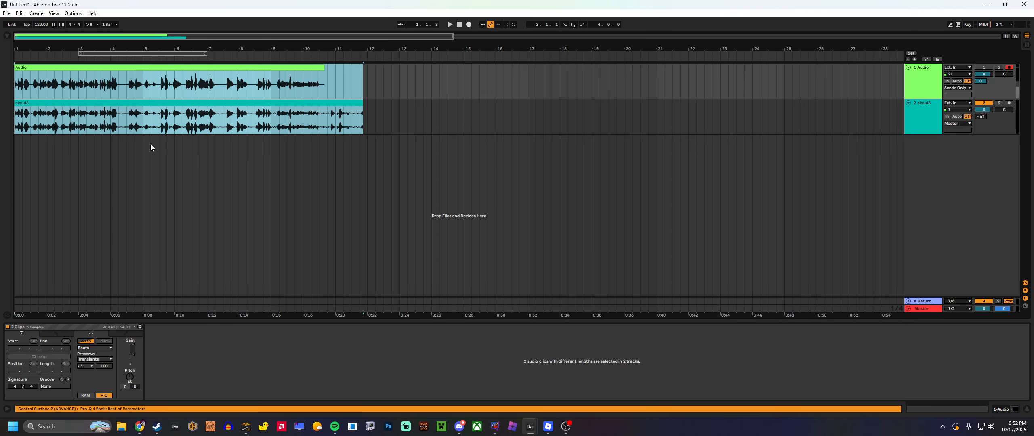
click(279, 121)
drag(362, 104, 319, 81)
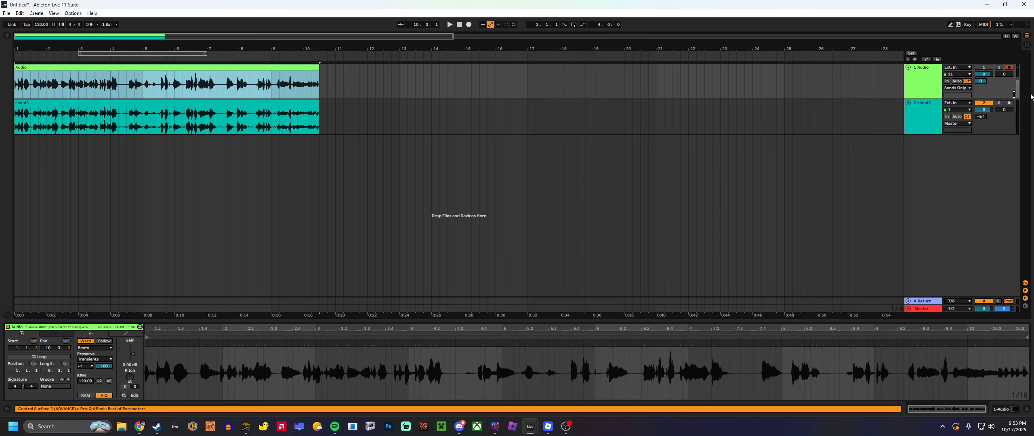
Route the 1 Audio track's output to Master in the Session view and lower the master volume to about -13.5 dB.
key(Tab)
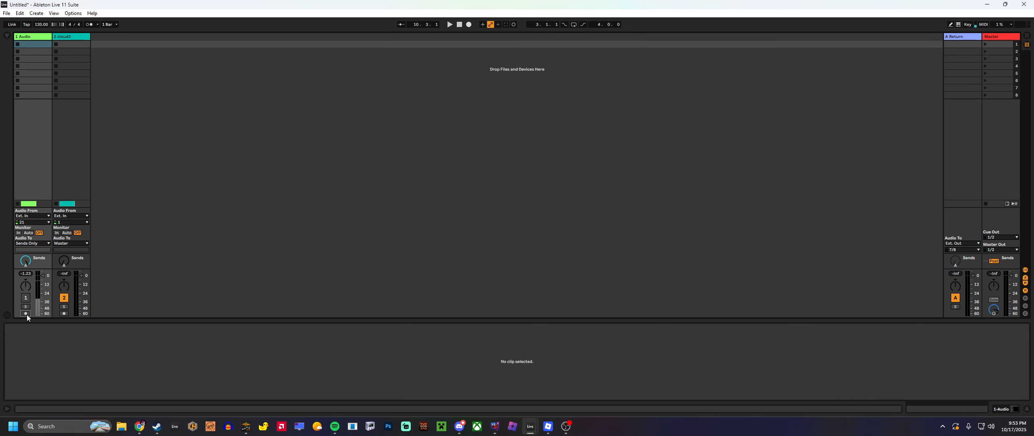
click(45, 244)
drag(1011, 275, 1010, 285)
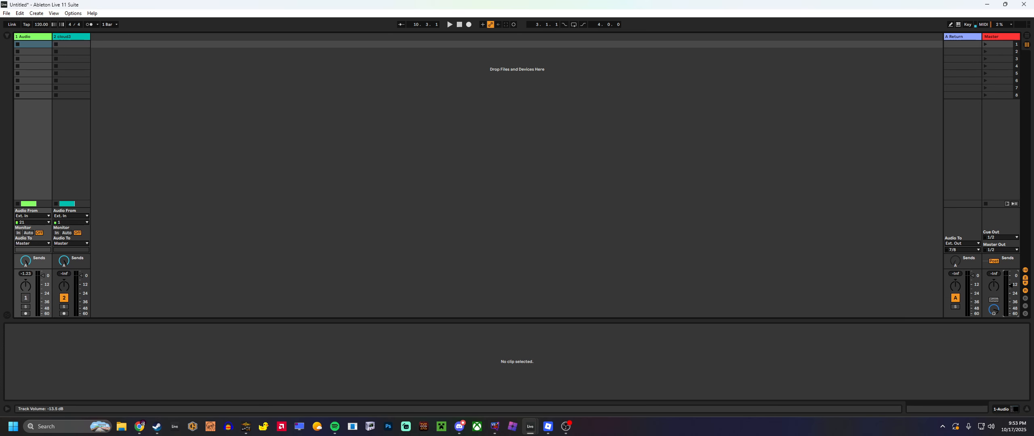
Search the browser for 600 and load the flat600-1.adg effect rack onto the Master track.
click(962, 186)
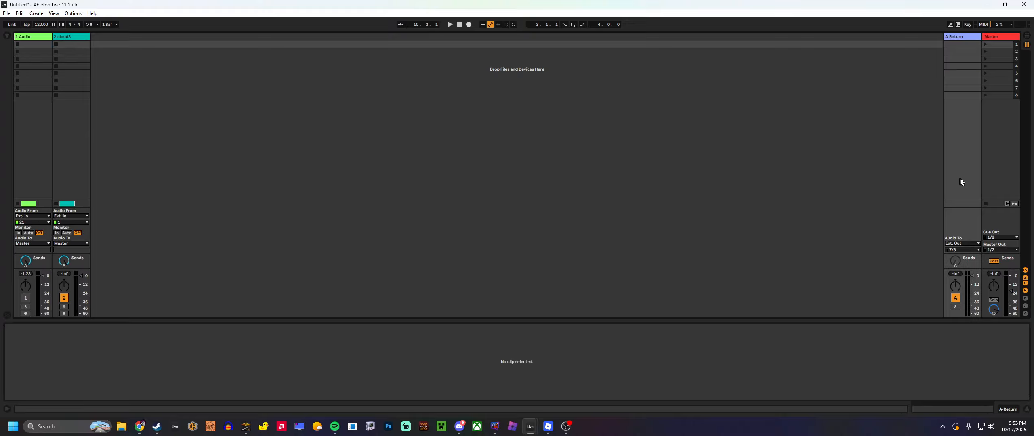
click(8, 36)
click(48, 37)
text(600)
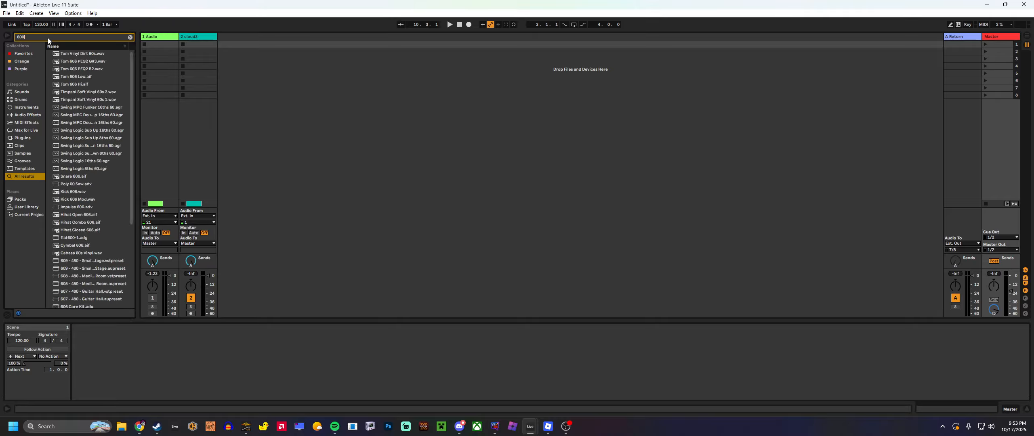
click(73, 53)
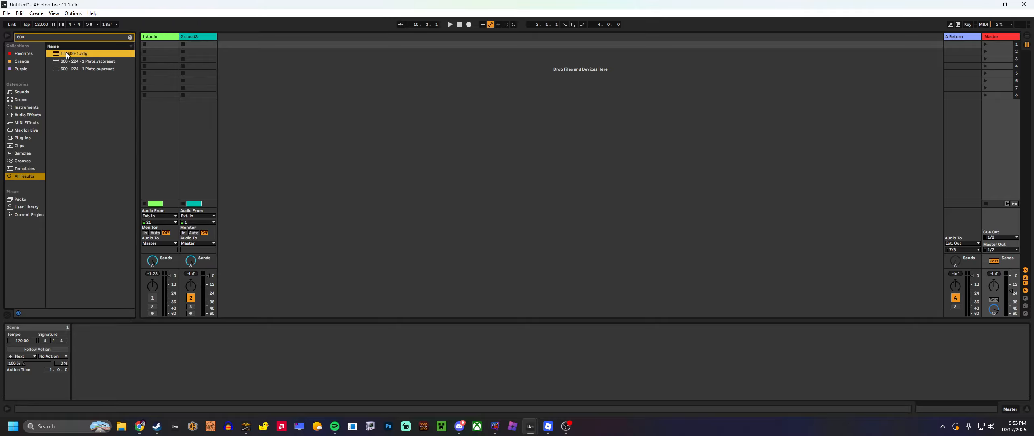
key(ctrl+alt+b)
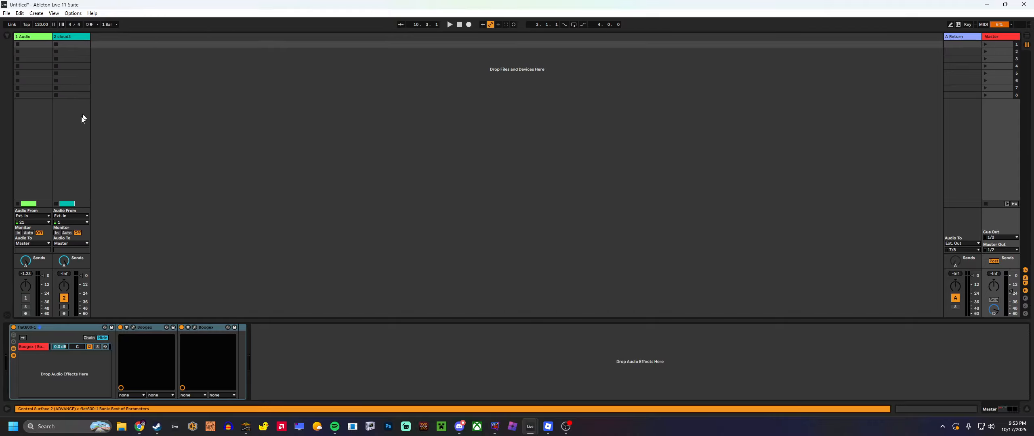
Insert a second return track, raise the B sends on both audio tracks, and reactivate the 1 Audio track.
right_click(898, 39)
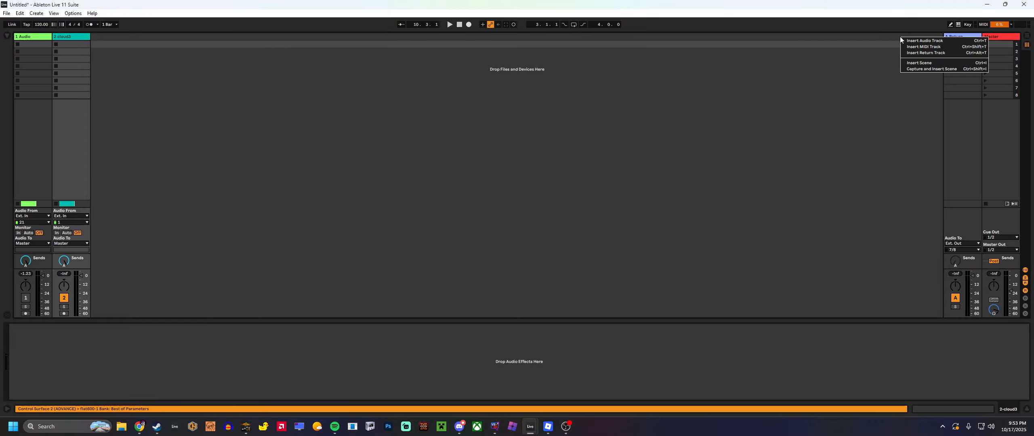
click(919, 53)
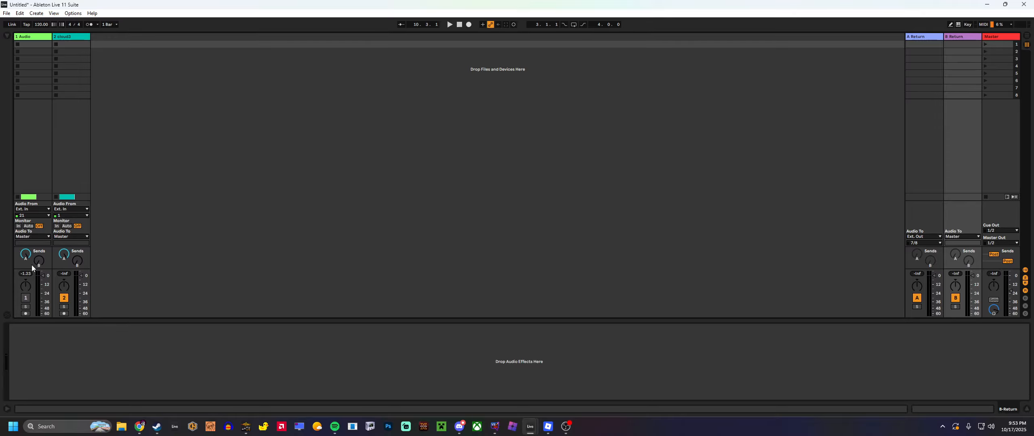
click(78, 261)
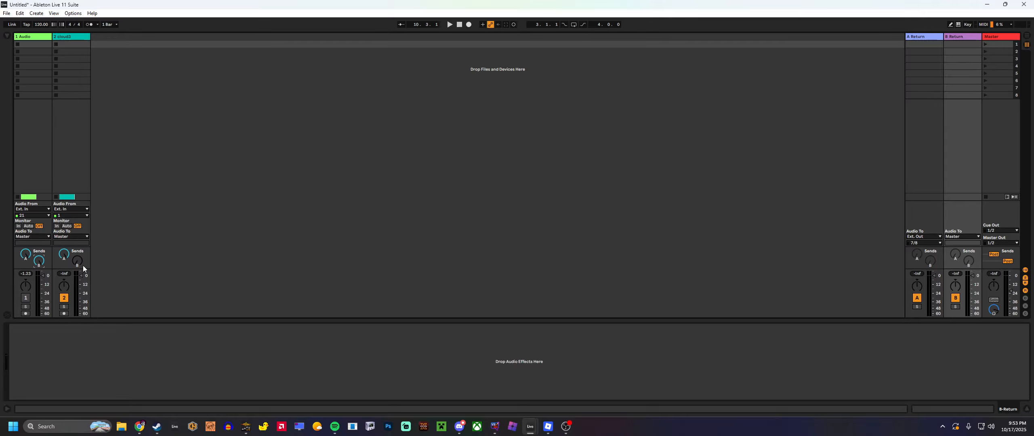
click(29, 301)
Check the effect chains of the Audio and cloud3 tracks and pan the two tracks to opposite sides.
click(36, 155)
click(72, 144)
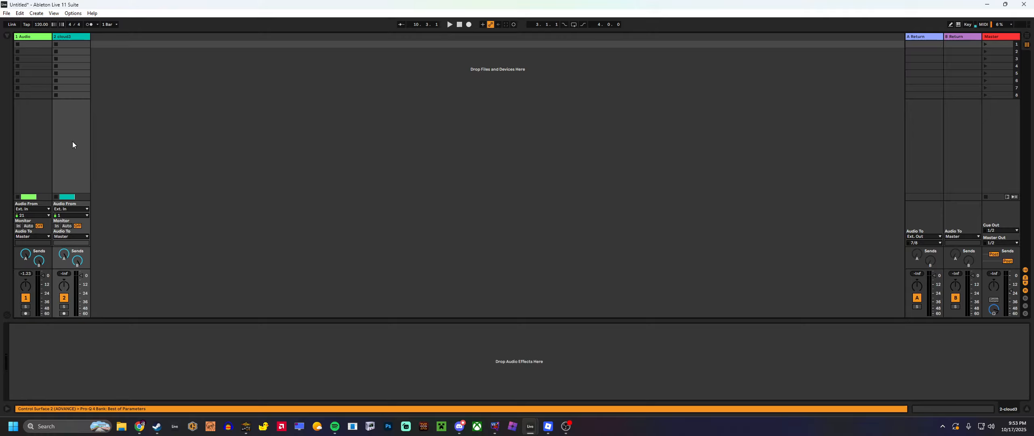
key(Left)
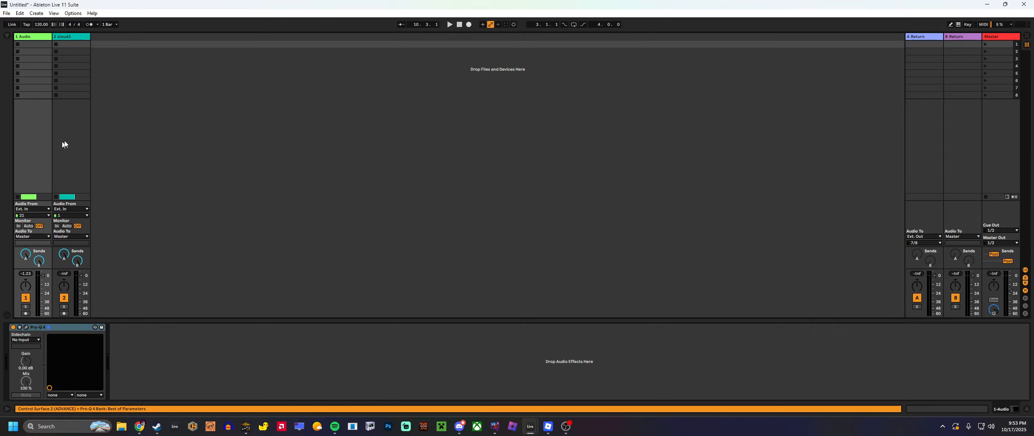
click(53, 189)
click(48, 169)
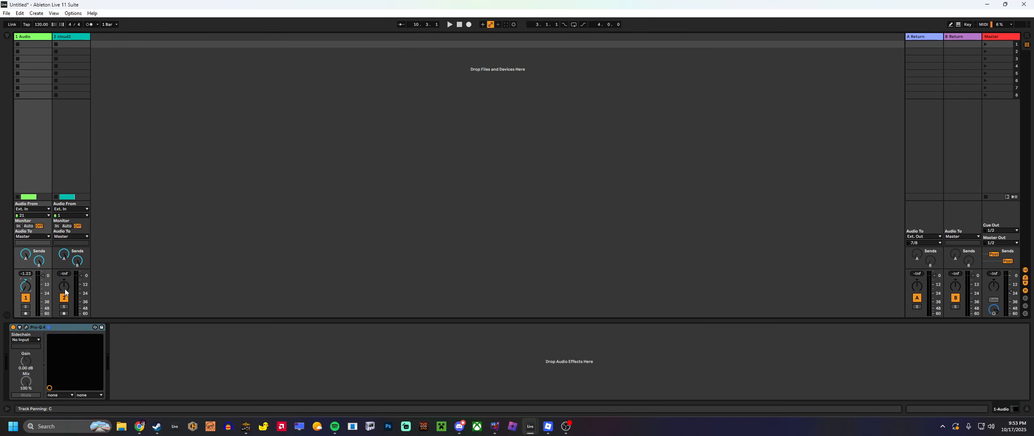
Route the B Return track's output to Sends Only.
click(929, 144)
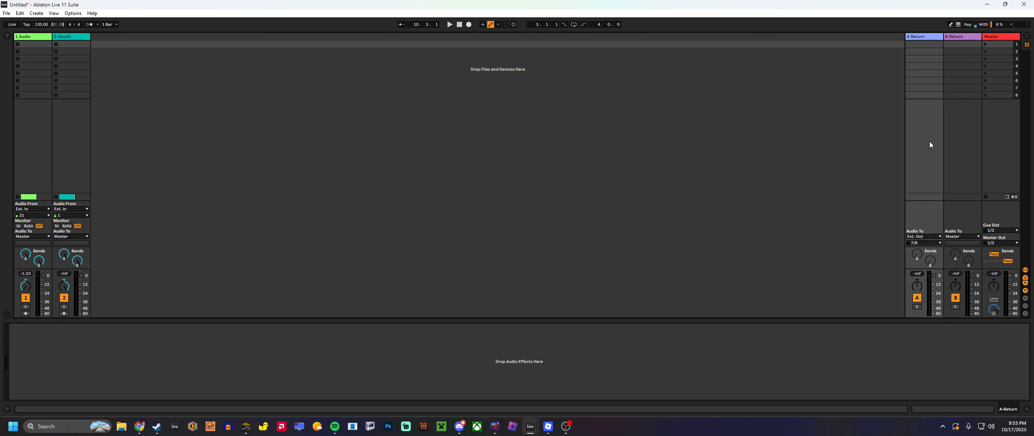
click(959, 140)
click(972, 235)
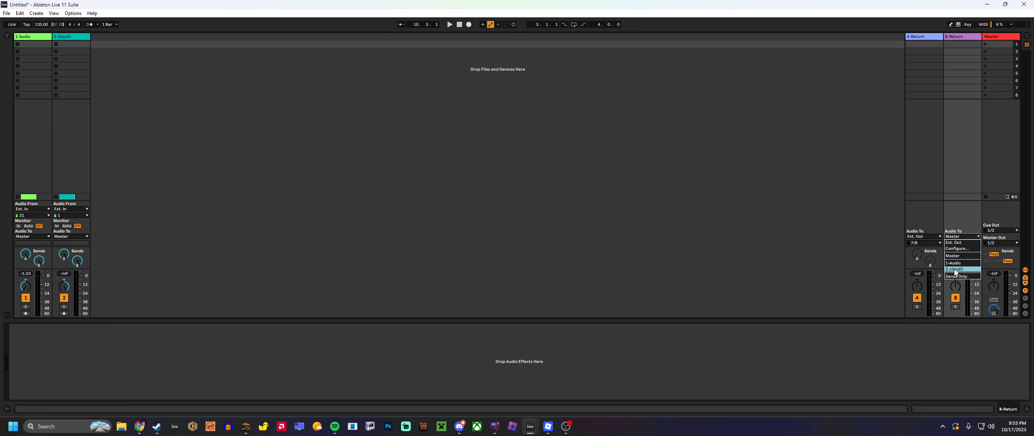
click(962, 280)
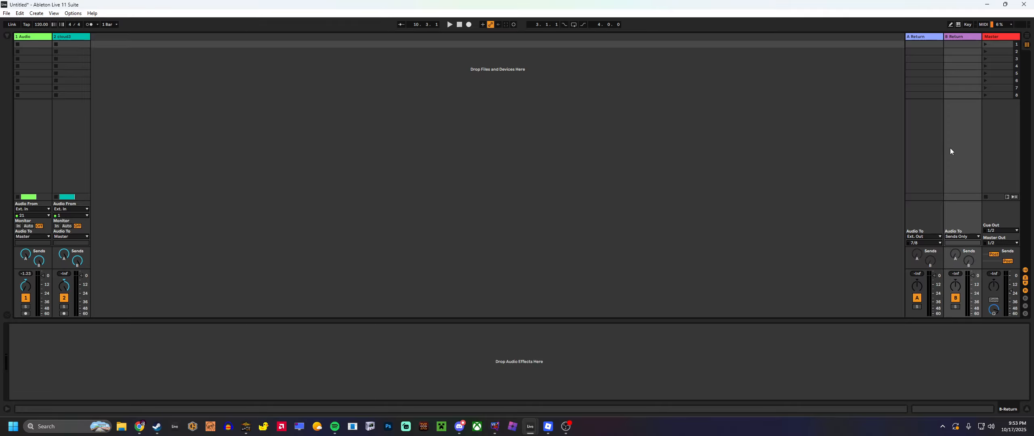
Search the browser for math and load MathaudioMicrophoneEQ onto the B Return track.
click(5, 37)
text(math)
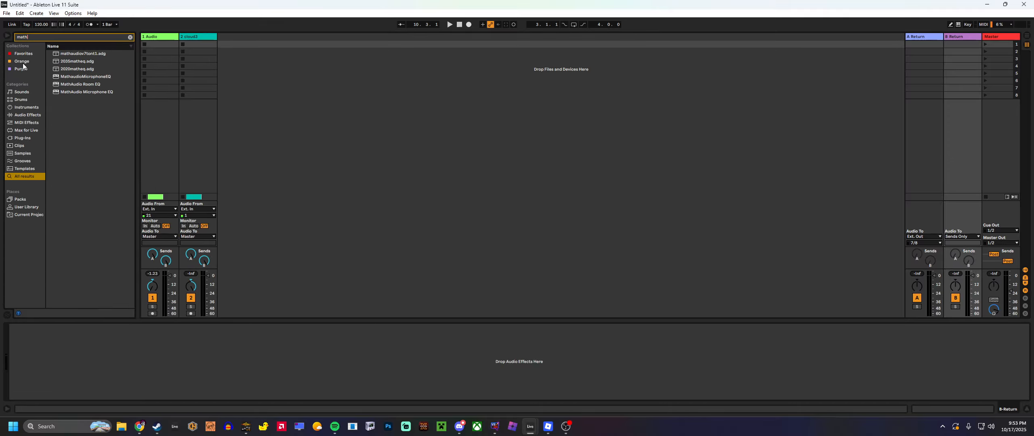
double_click(84, 78)
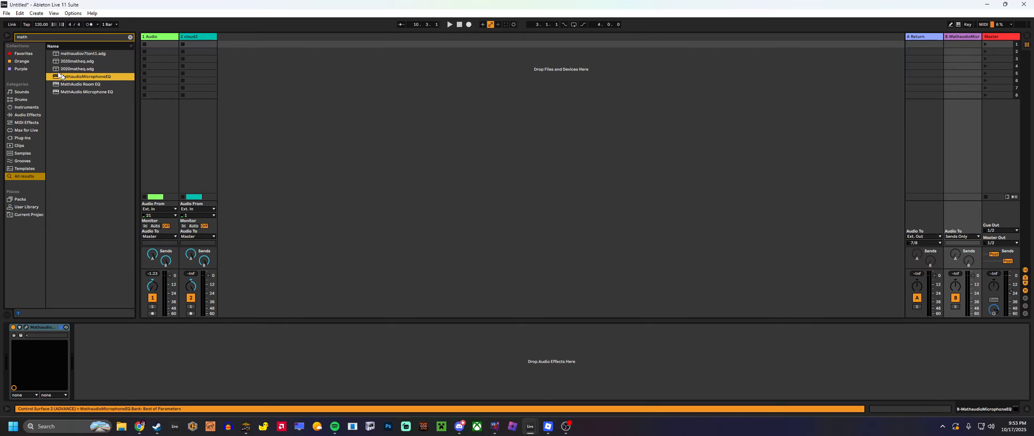
click(7, 36)
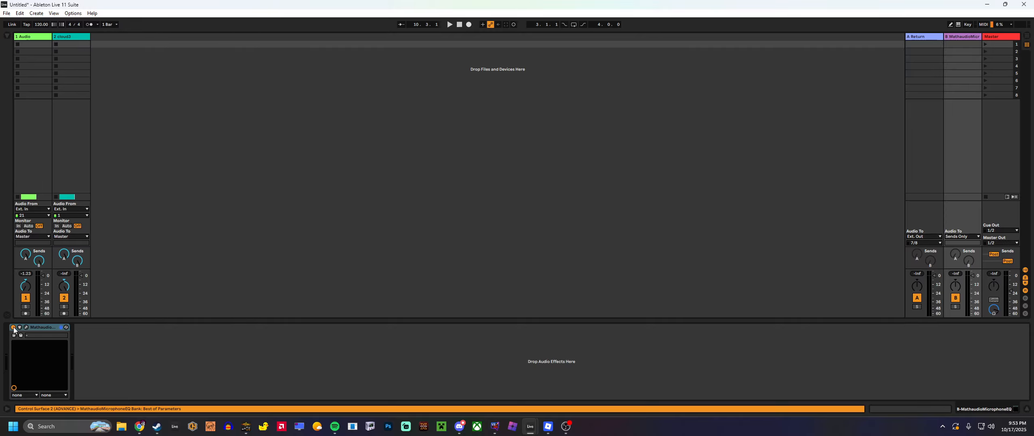
Turn off the MathaudioMicrophoneEQ device, then map both its on/off switch and the transport's Play to the [ key.
click(13, 328)
click(967, 24)
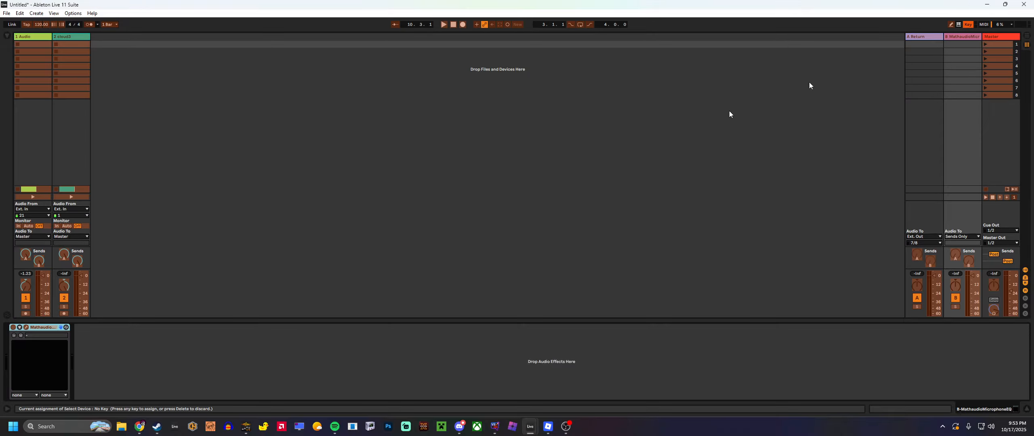
click(13, 328)
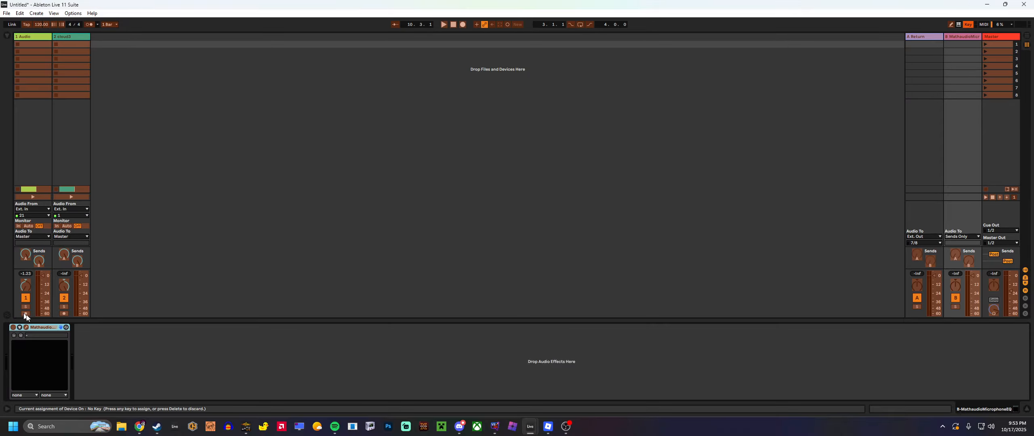
key(bracketleft)
click(443, 23)
key(bracketleft)
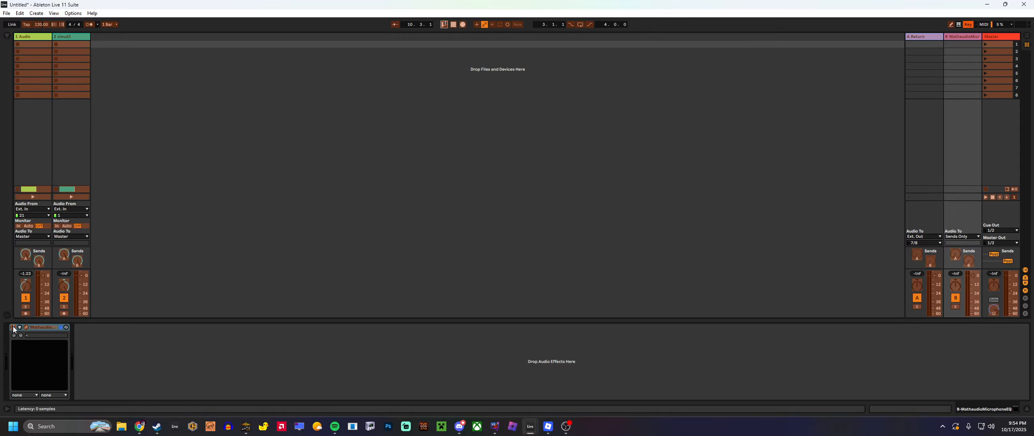
key(ctrl+k)
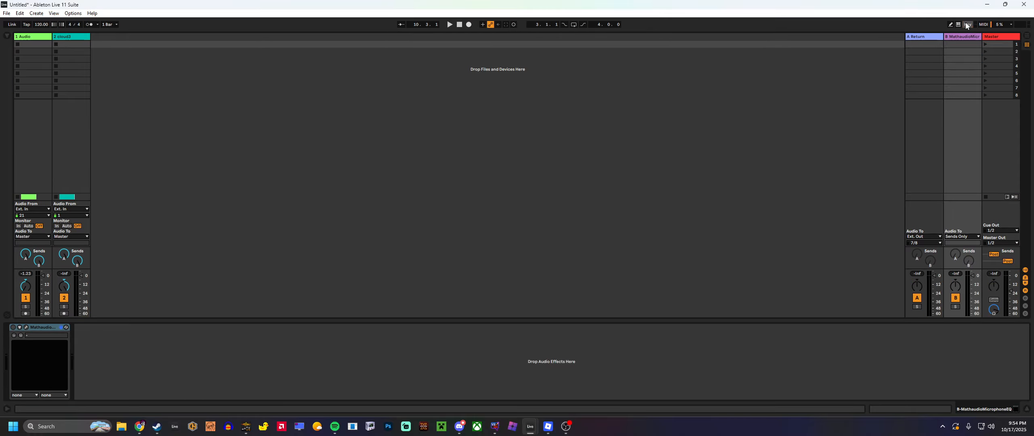
Run a High Resolution Microphone EQ measurement while playing both recordings from the arrangement's start.
click(25, 328)
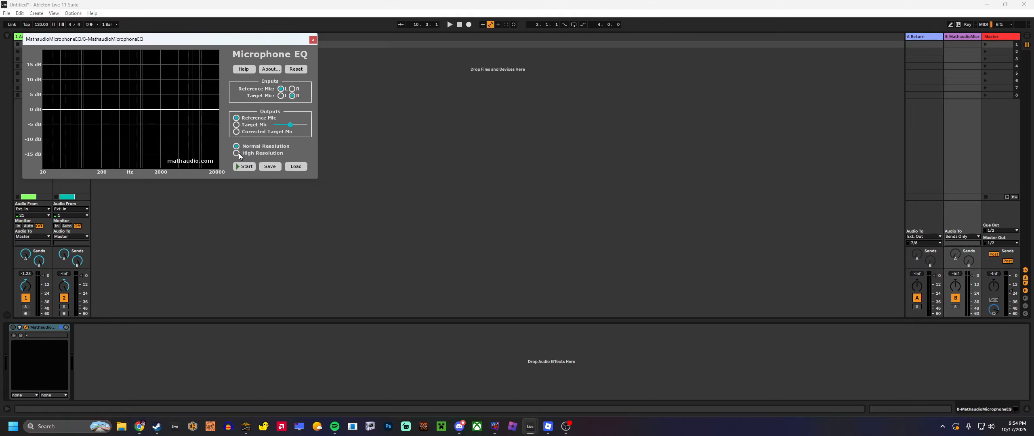
drag(278, 38, 574, 74)
click(532, 159)
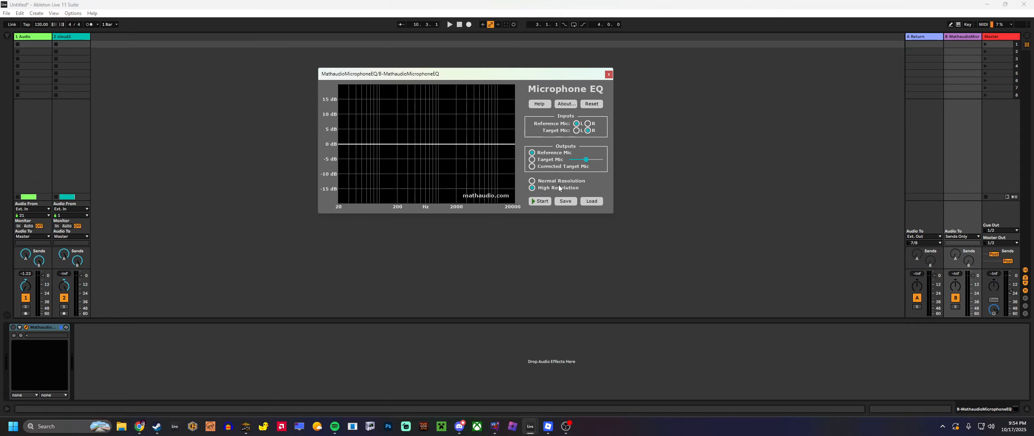
click(541, 201)
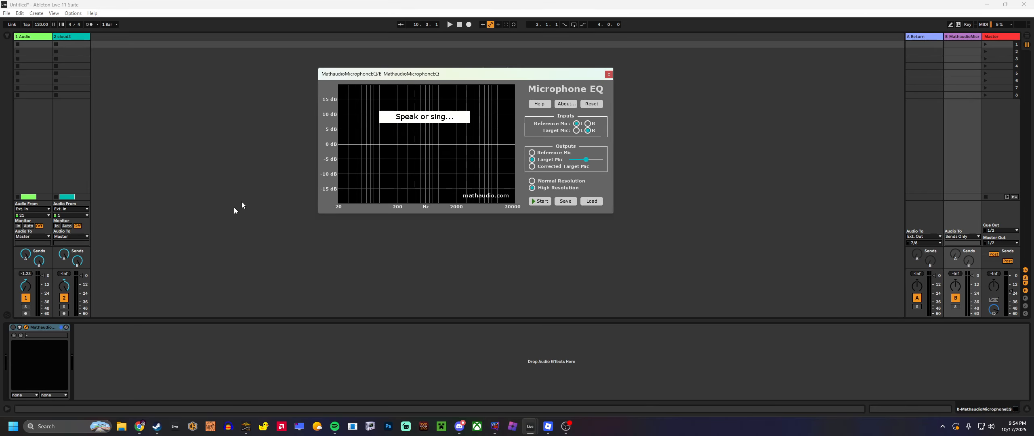
click(461, 26)
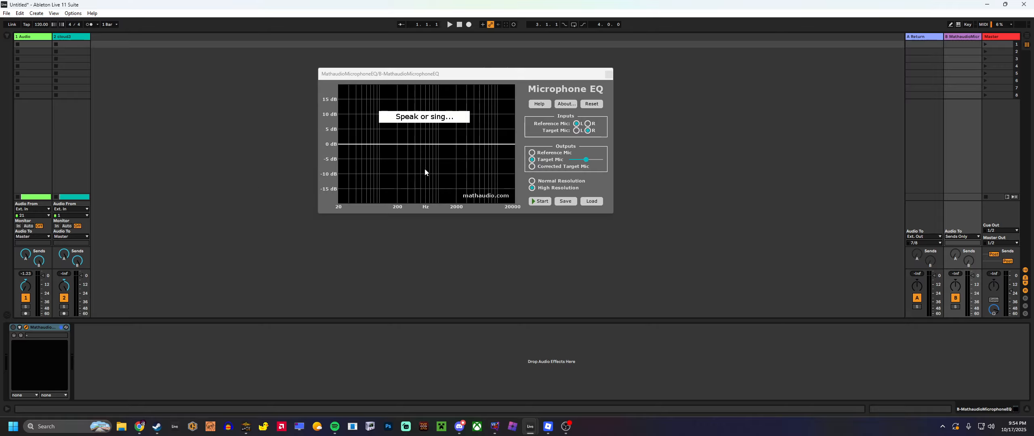
key(space)
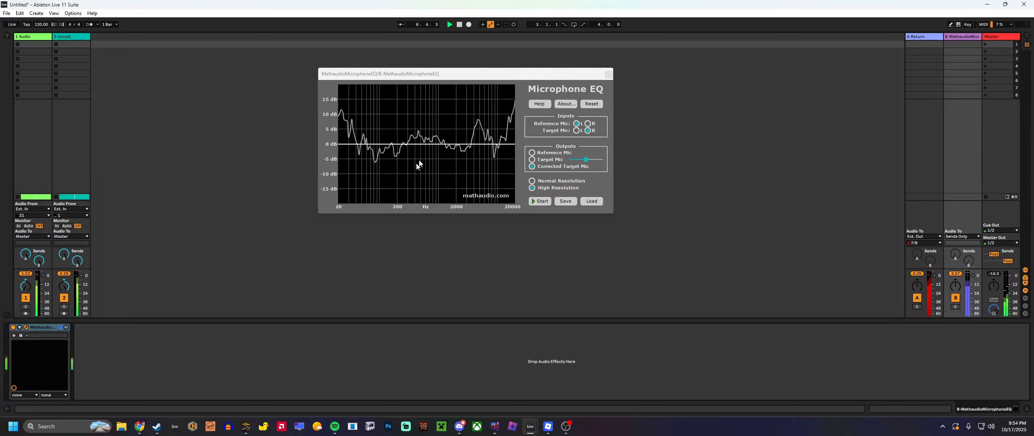
Copy the measured Microphone EQ from the B return track onto the cloud3 track and fold the pasted device.
right_click(47, 326)
click(77, 164)
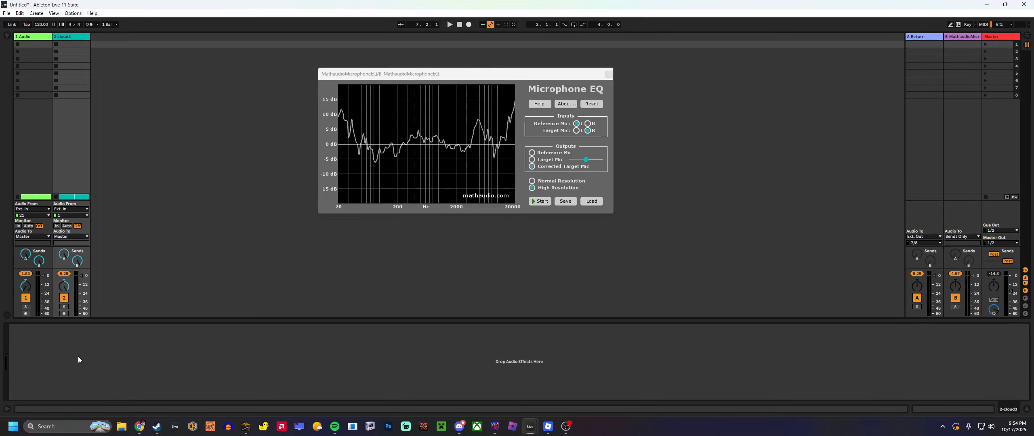
key(ctrl+v)
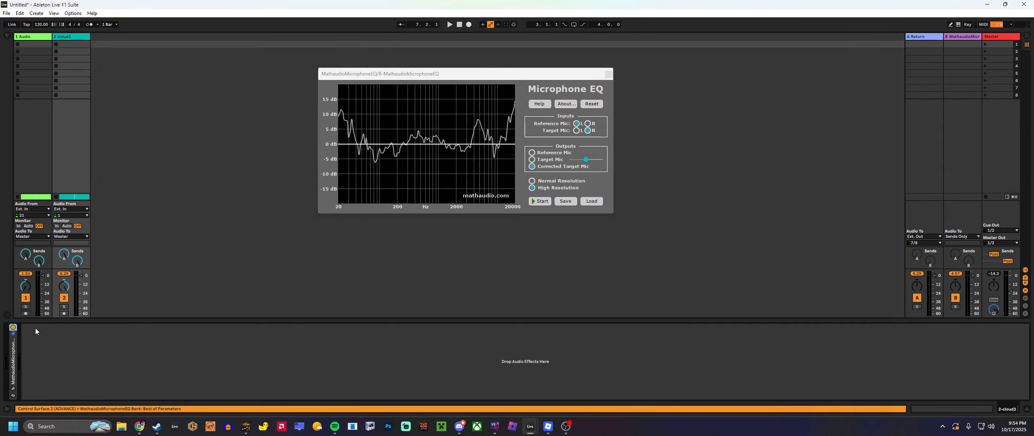
Run a second Microphone EQ measurement on the B return track while playing both recordings from the start.
click(935, 36)
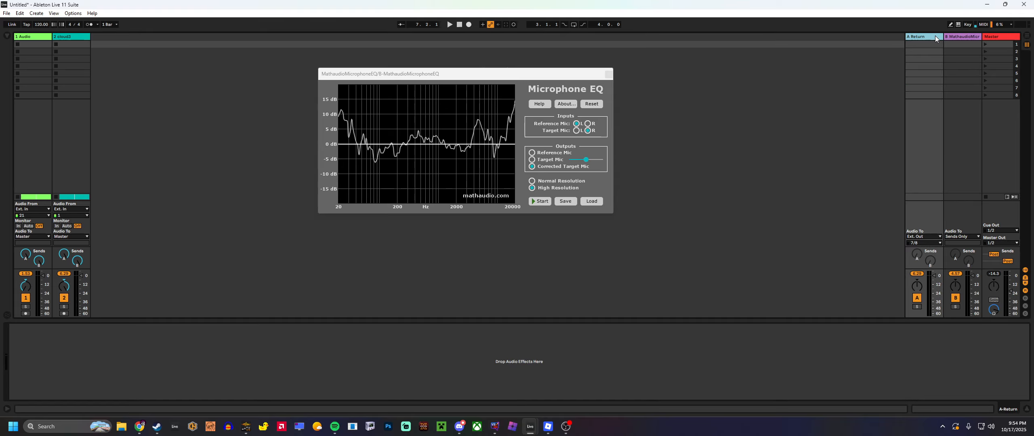
click(964, 37)
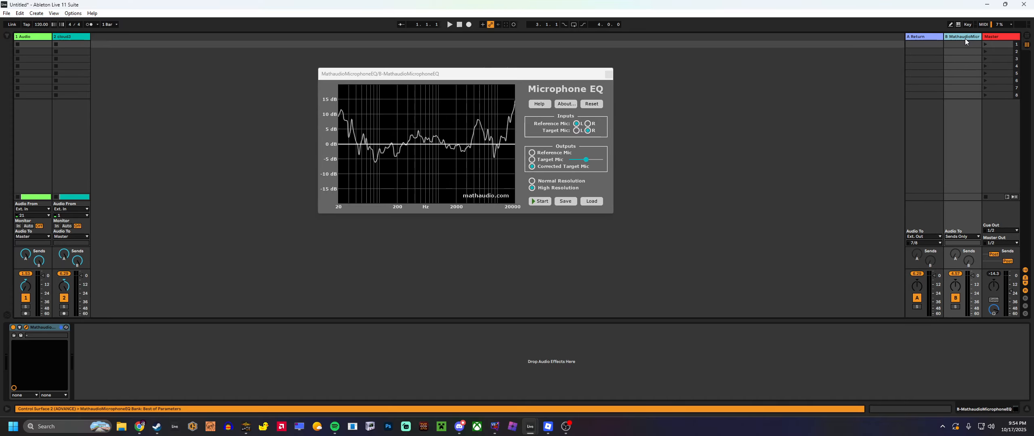
click(548, 204)
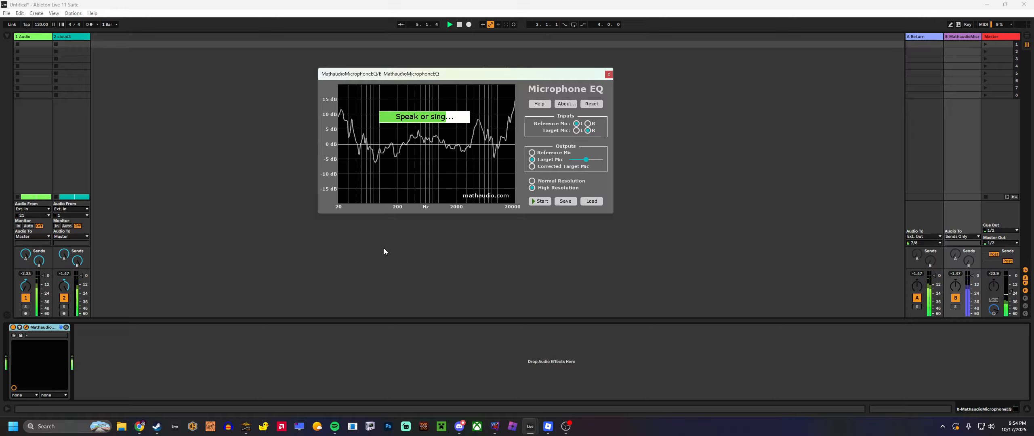
Copy the newly measured Microphone EQ behind the existing one on the cloud3 track and close its window.
right_click(46, 328)
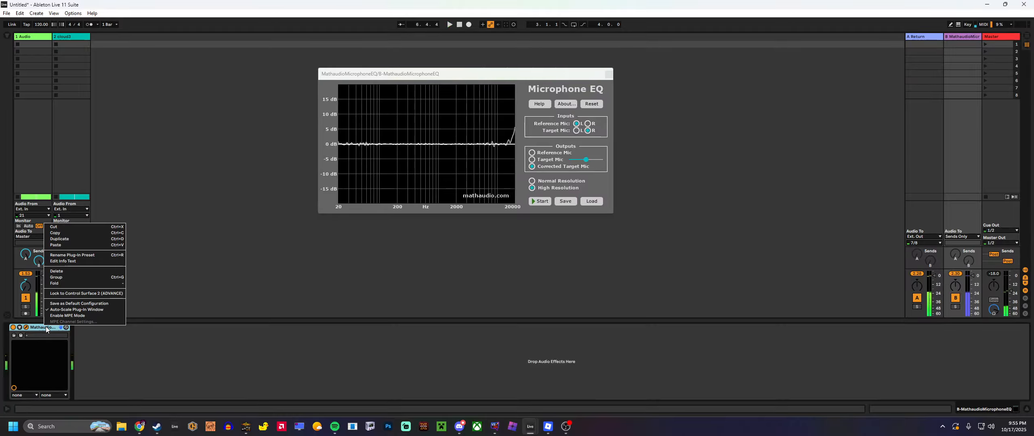
click(70, 234)
right_click(63, 355)
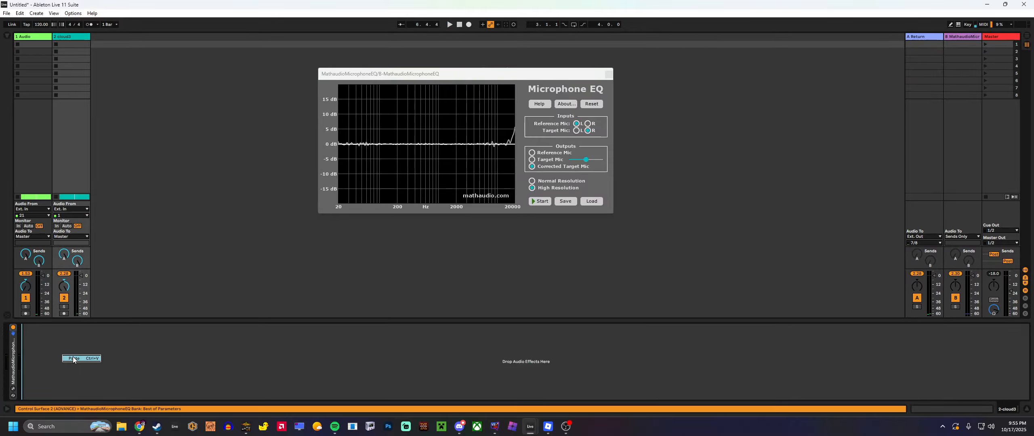
click(73, 359)
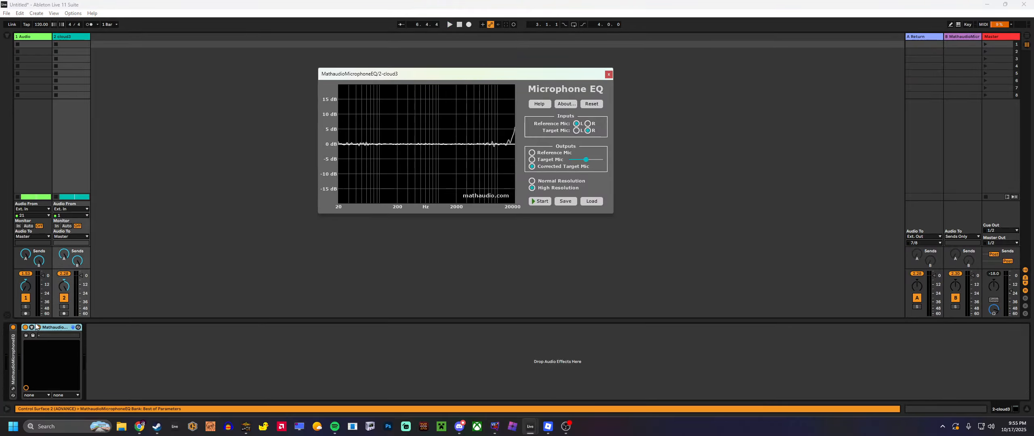
click(608, 75)
Centre the panning of both audio tracks, then deactivate the cloud3 track and play the arrangement from the start.
click(64, 161)
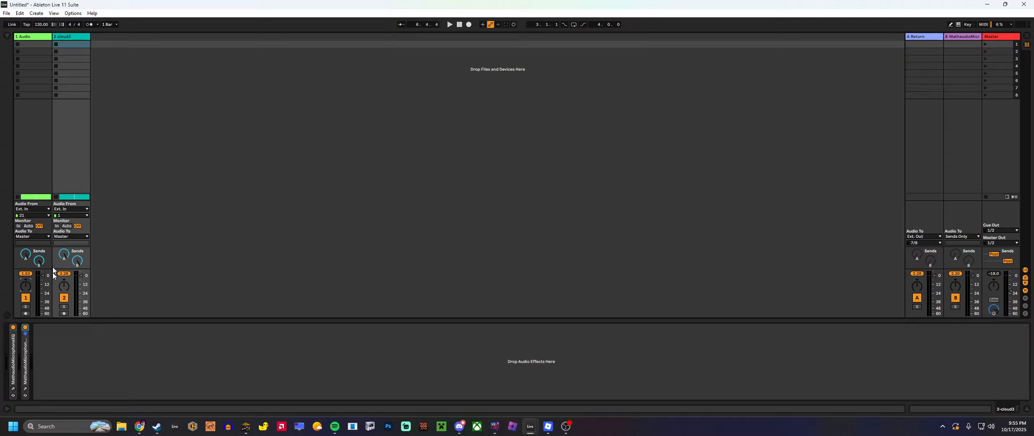
key(F2)
key(space)
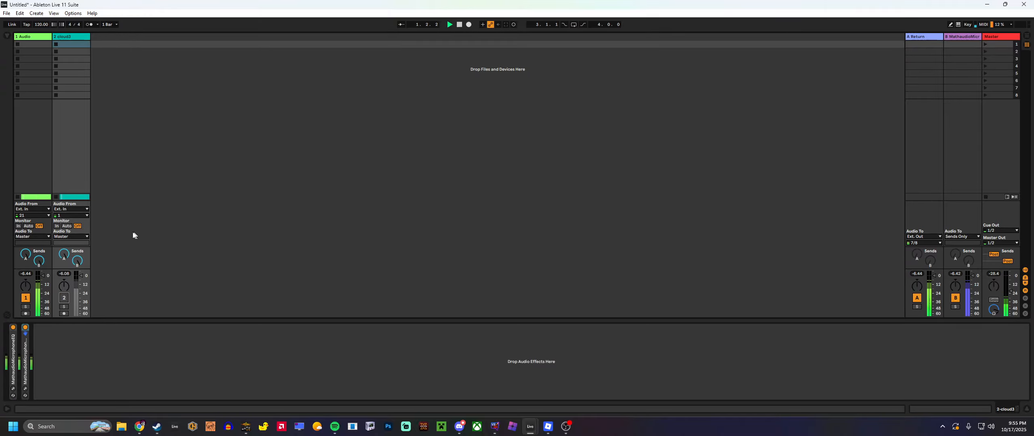
Deactivate the Audio track, activate cloud3, bypass both of its Microphone EQ devices, and play the uncorrected recording.
drag(1010, 291, 1010, 289)
click(25, 297)
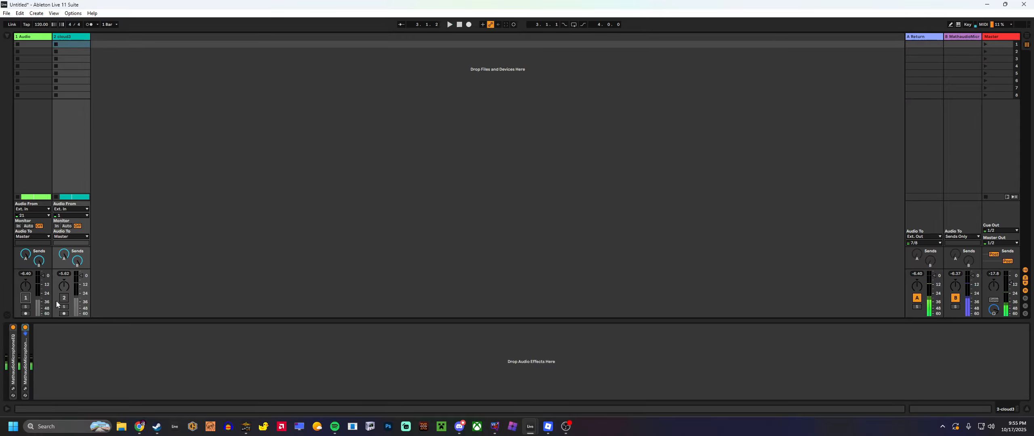
click(64, 298)
click(14, 331)
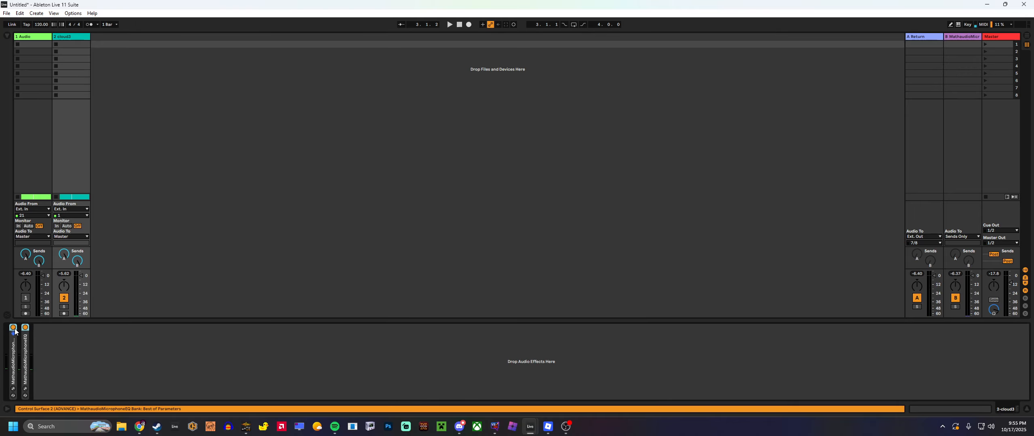
click(15, 328)
key(space)
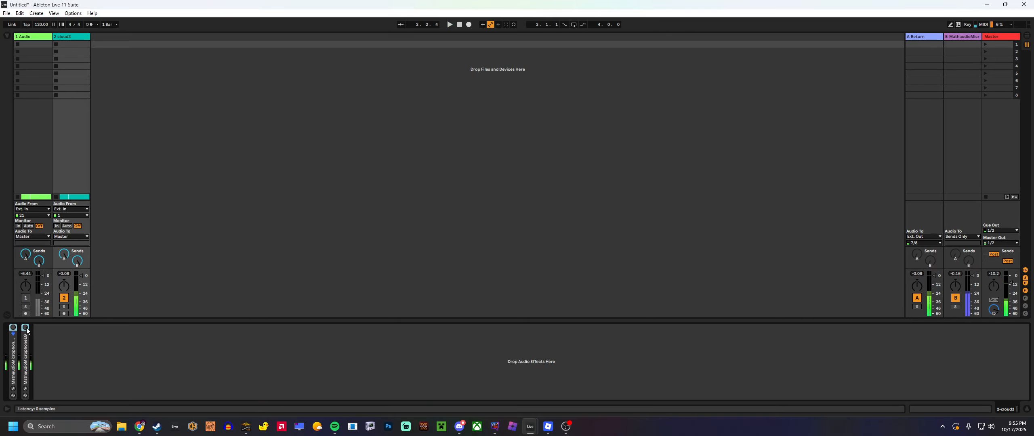
Re-enable the Microphone EQs on cloud3 and alternate playback between the Audio and cloud3 tracks, leaving only cloud3 active.
click(26, 328)
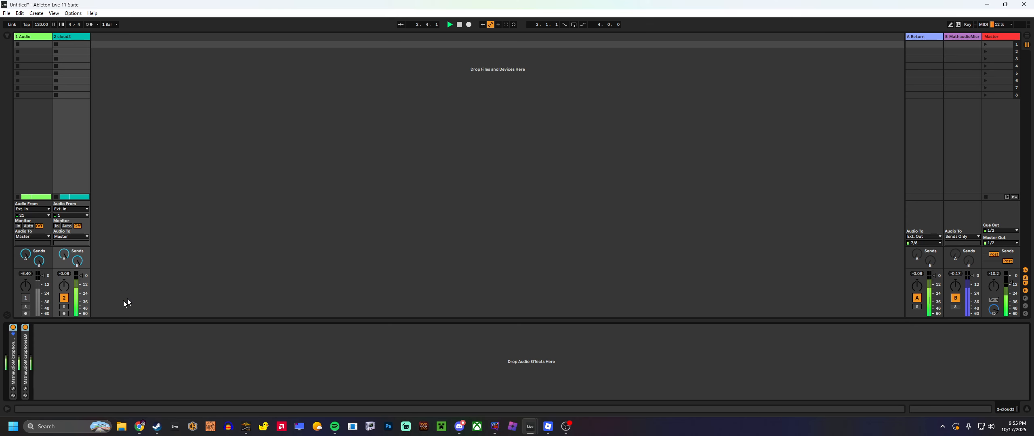
click(64, 298)
click(26, 299)
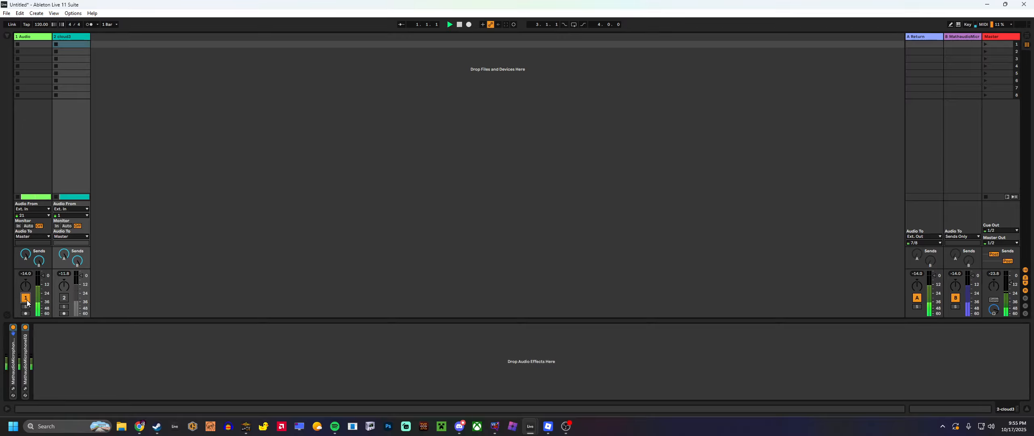
click(25, 298)
click(63, 298)
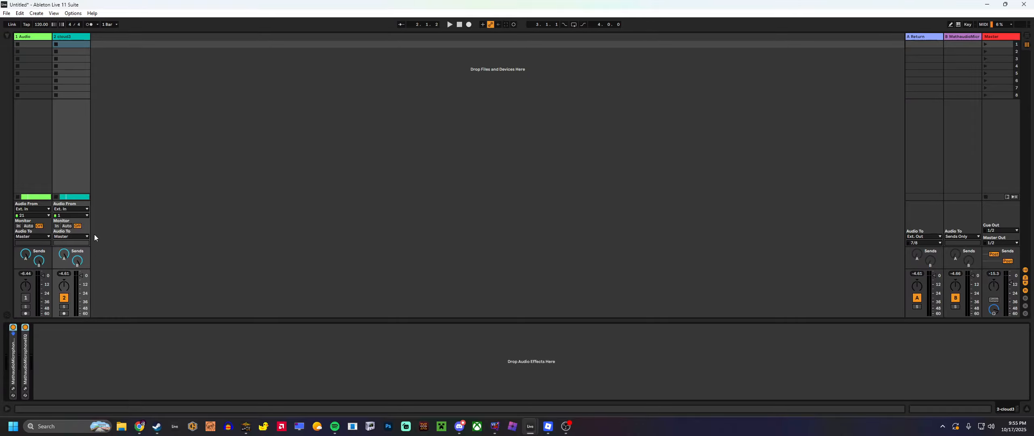
click(77, 172)
click(34, 148)
click(70, 135)
click(32, 152)
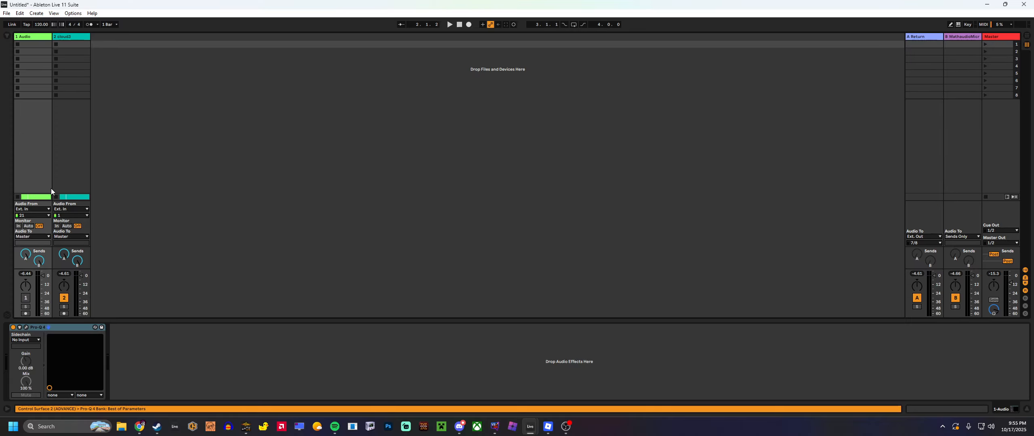
click(64, 167)
click(42, 166)
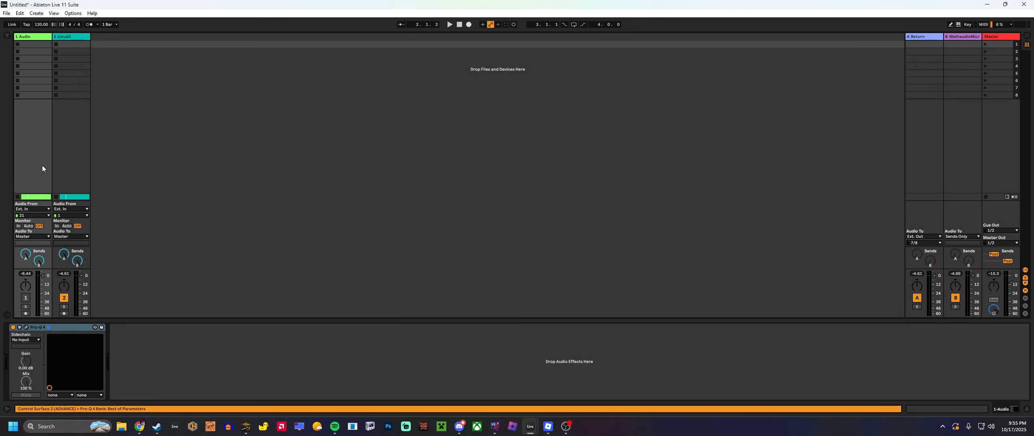